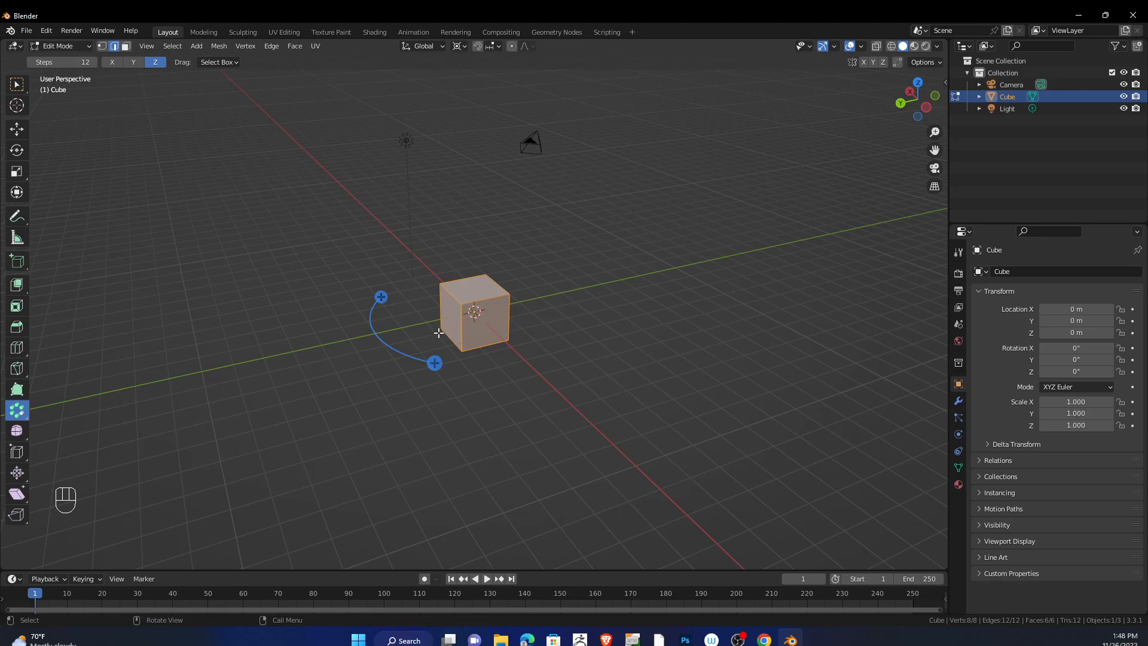
- Move the cube's mesh about 4.8 m along the Y axis, away from the origin
{"action": "key", "text": "g"}
{"action": "right_click", "coordinate": [496, 332]}
{"action": "left_click", "coordinate": [18, 133]}
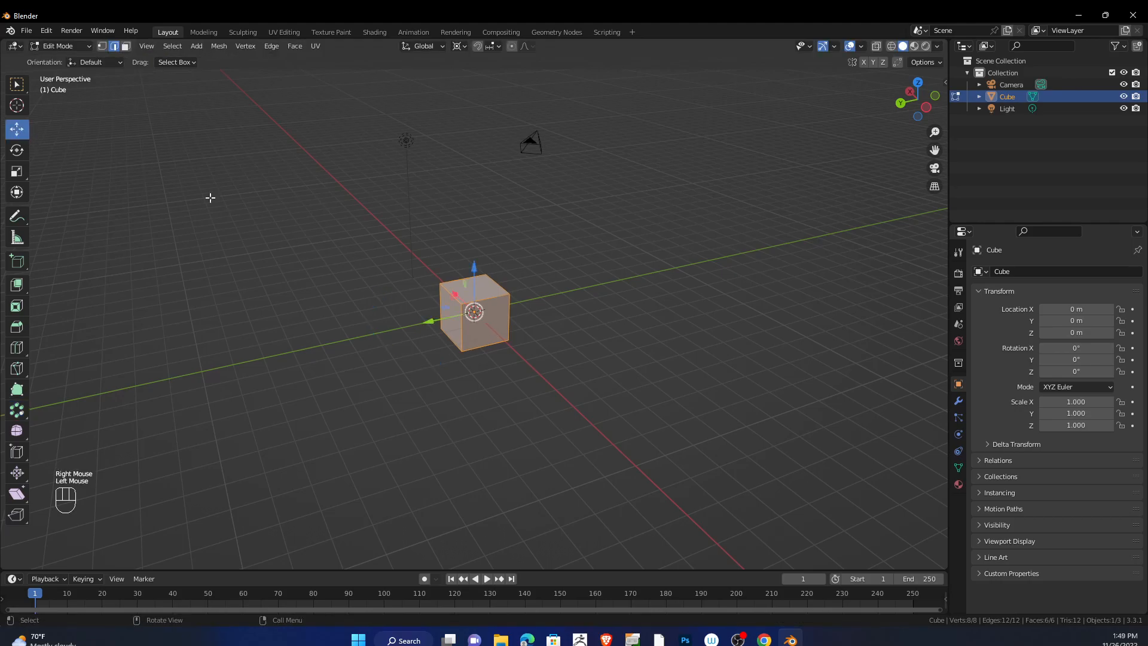
{"action": "left_click_drag", "start_coordinate": [433, 320], "coordinate": [318, 333]}
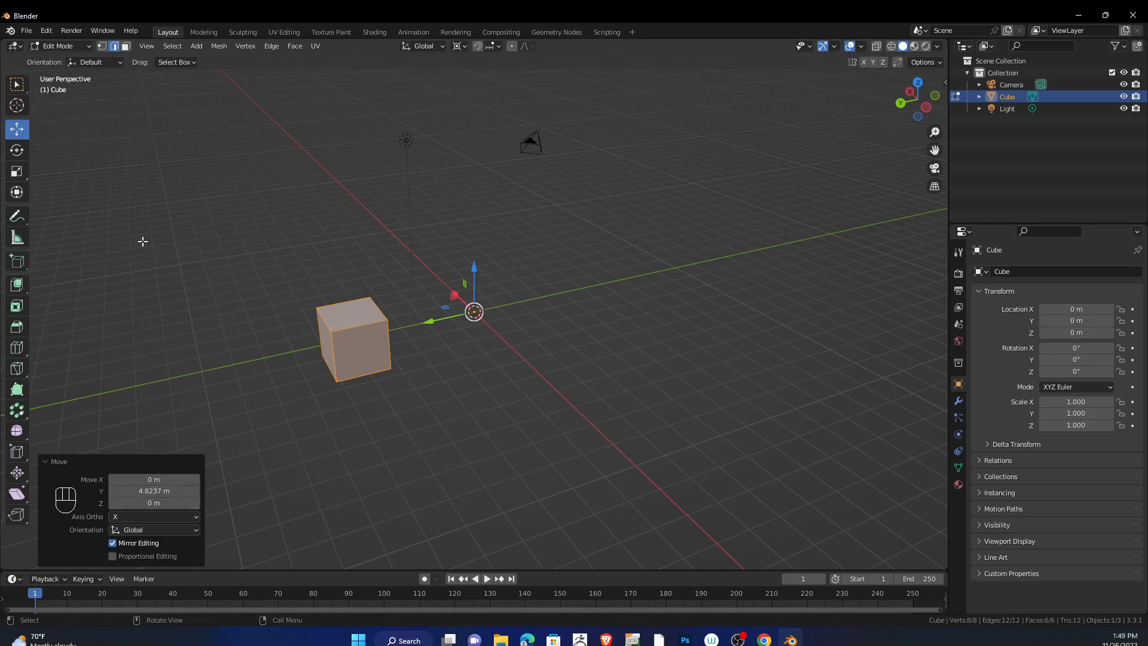
- Spin the offset cube around the origin on the Z axis through about 319° in 7 steps, with Use Duplicates off
{"action": "left_click", "coordinate": [17, 410]}
{"action": "left_click_drag", "start_coordinate": [379, 297], "coordinate": [310, 332]}
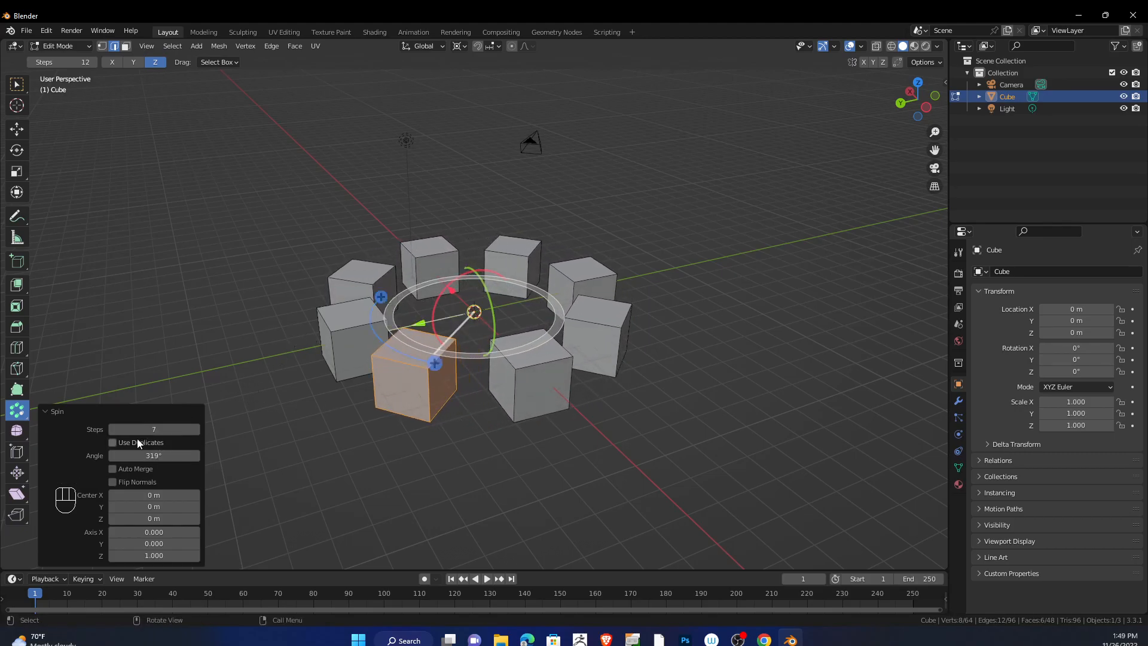
{"action": "middle_click_drag", "start_coordinate": [569, 362], "coordinate": [449, 254]}
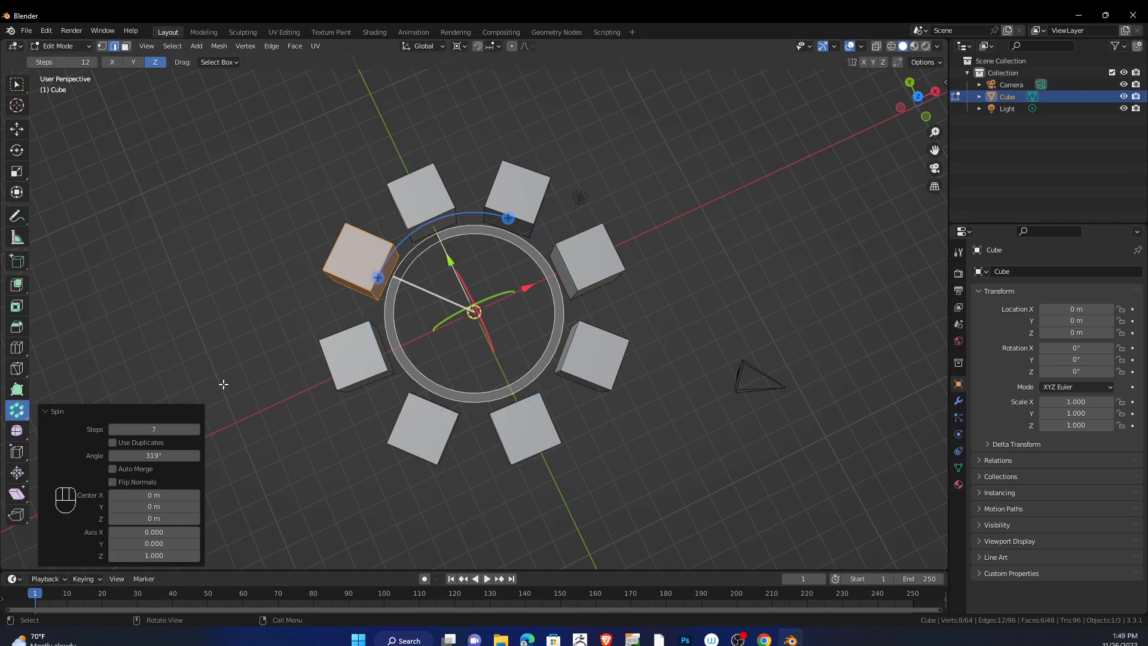
{"action": "left_click", "coordinate": [113, 443]}
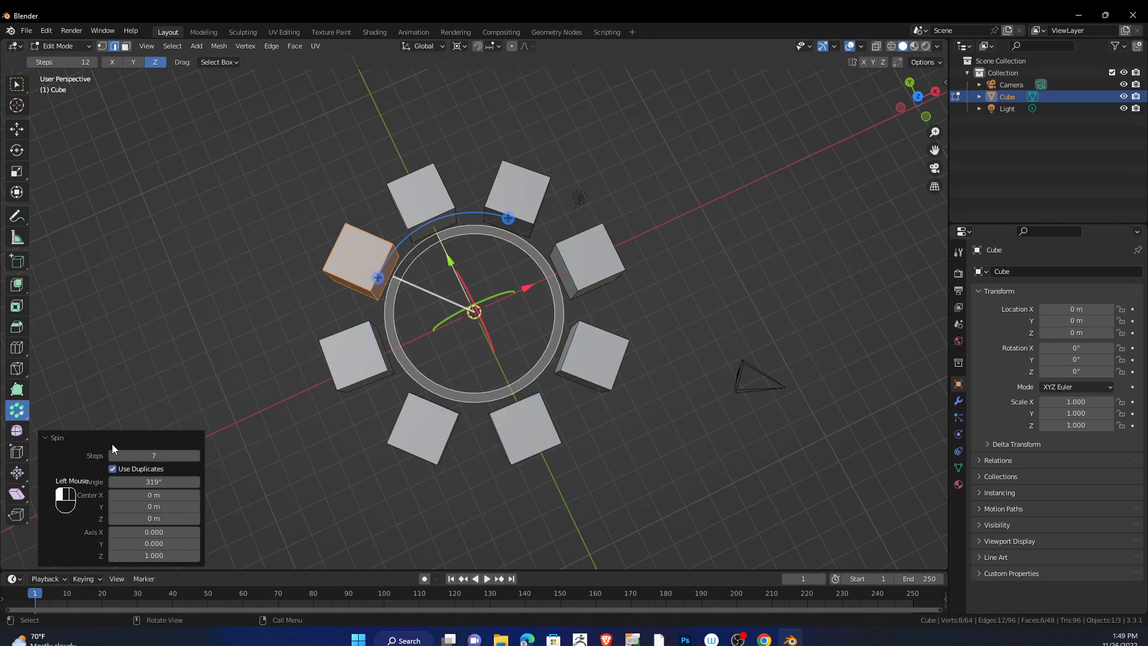
{"action": "left_click", "coordinate": [113, 468]}
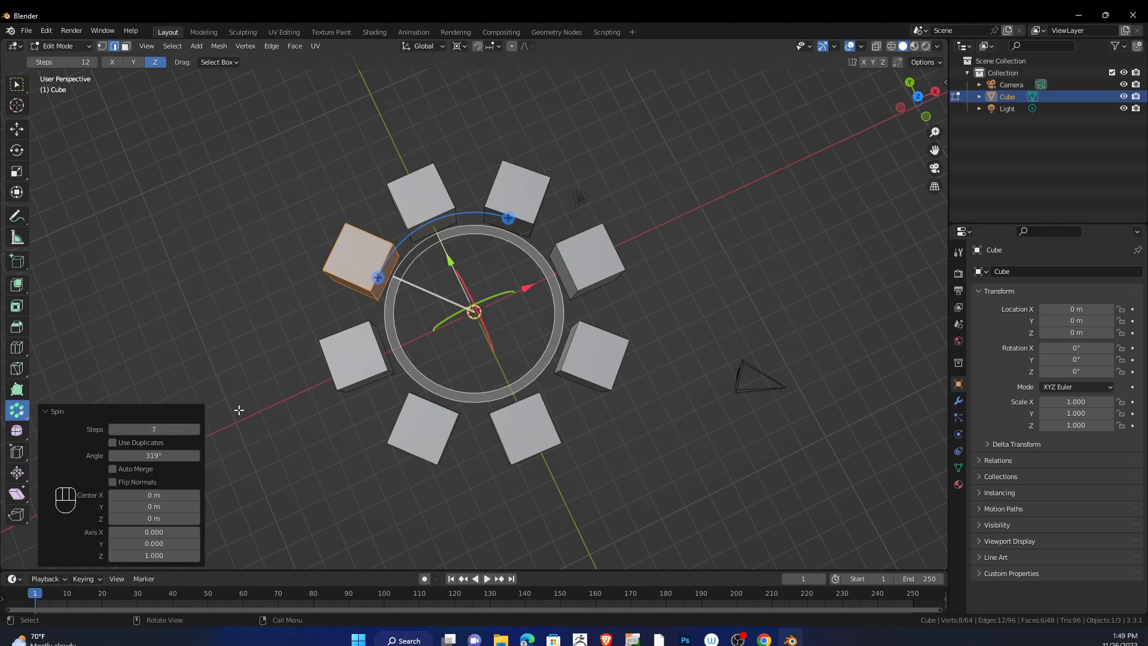
- Try a spin angle of 360/8 for the ring of cubes
{"action": "left_click", "coordinate": [170, 455]}
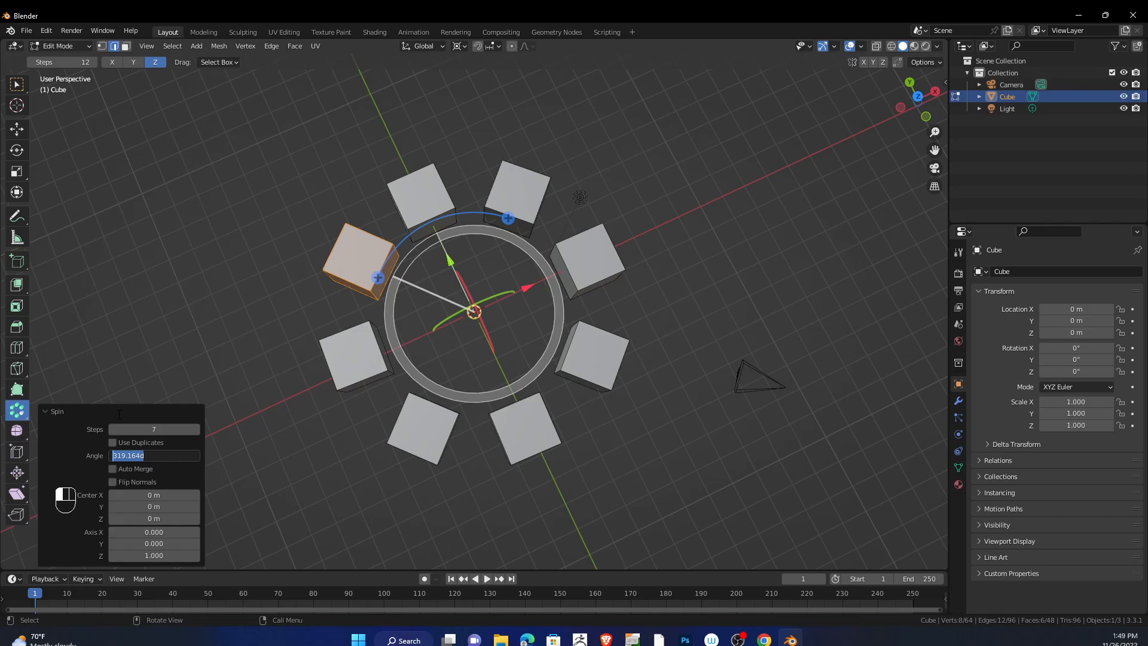
{"action": "type", "text": "360/8"}
{"action": "key", "text": "Return"}
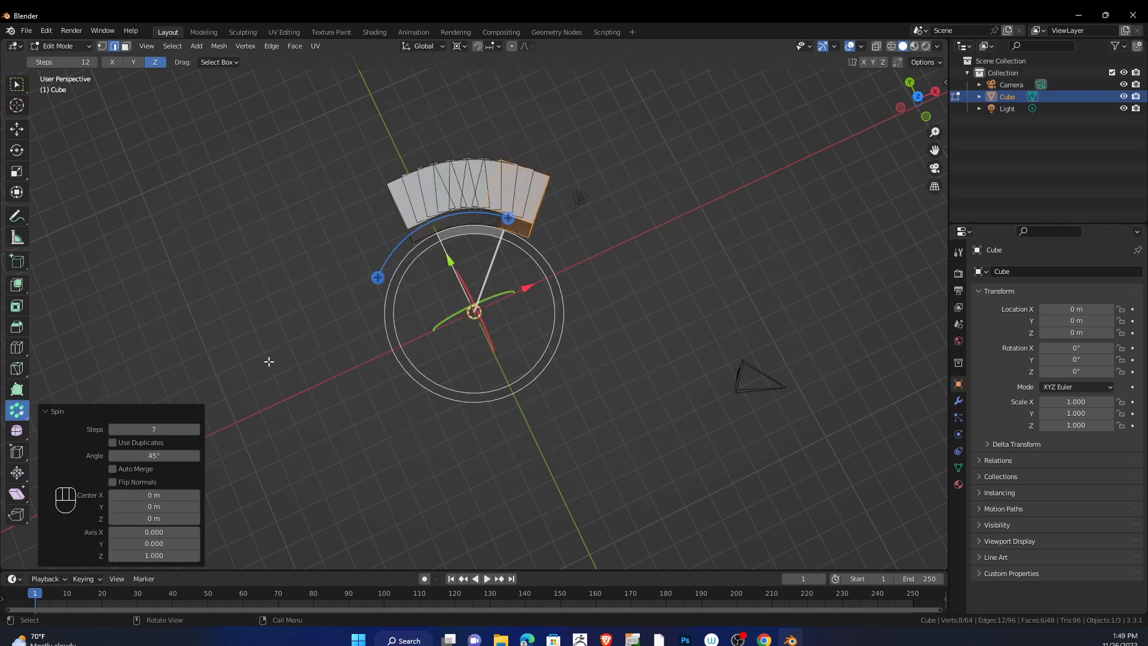
- Set the spin angle of the ring of cubes to 360-45 degrees
{"action": "left_click", "coordinate": [170, 455]}
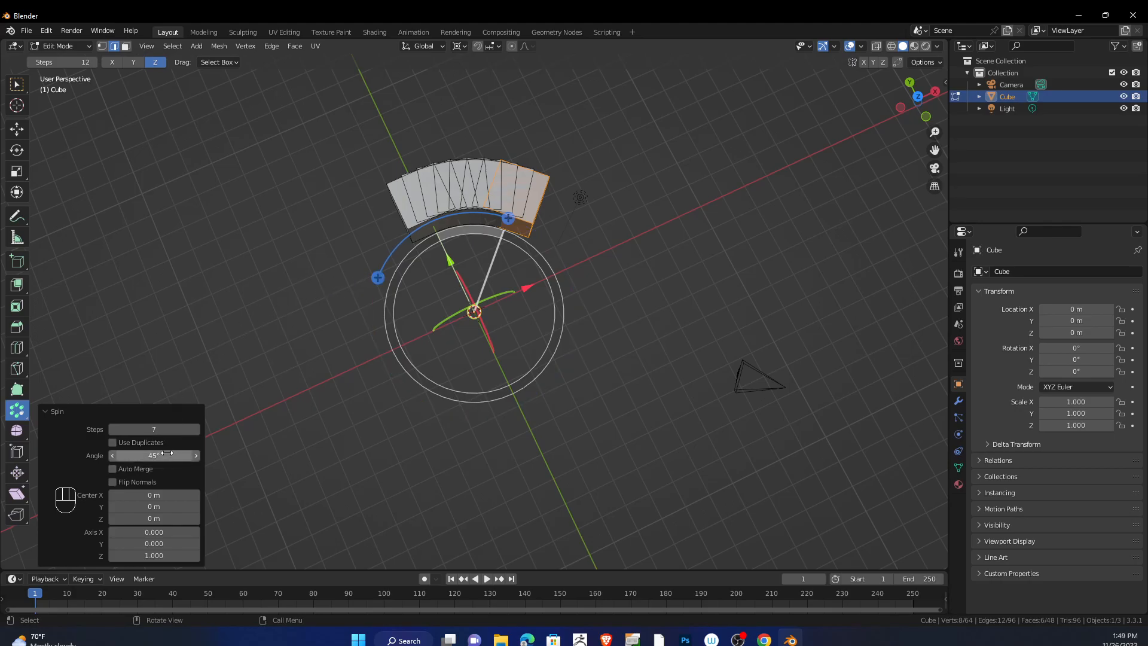
{"action": "type", "text": "360"}
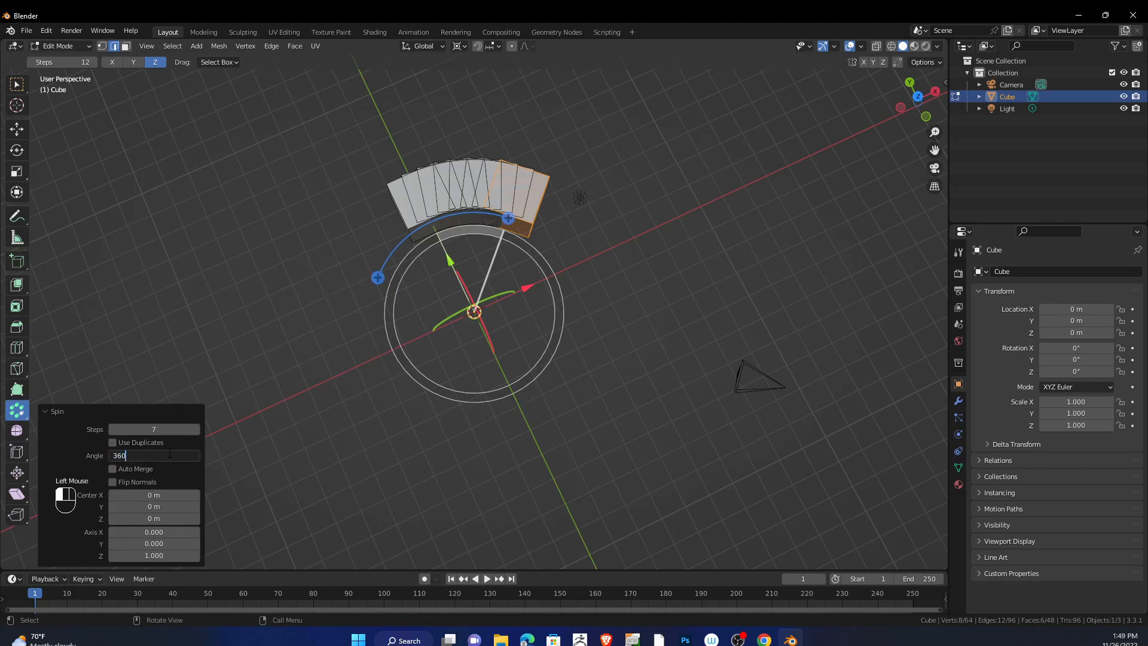
{"action": "type", "text": "-45"}
{"action": "key", "text": "Return"}
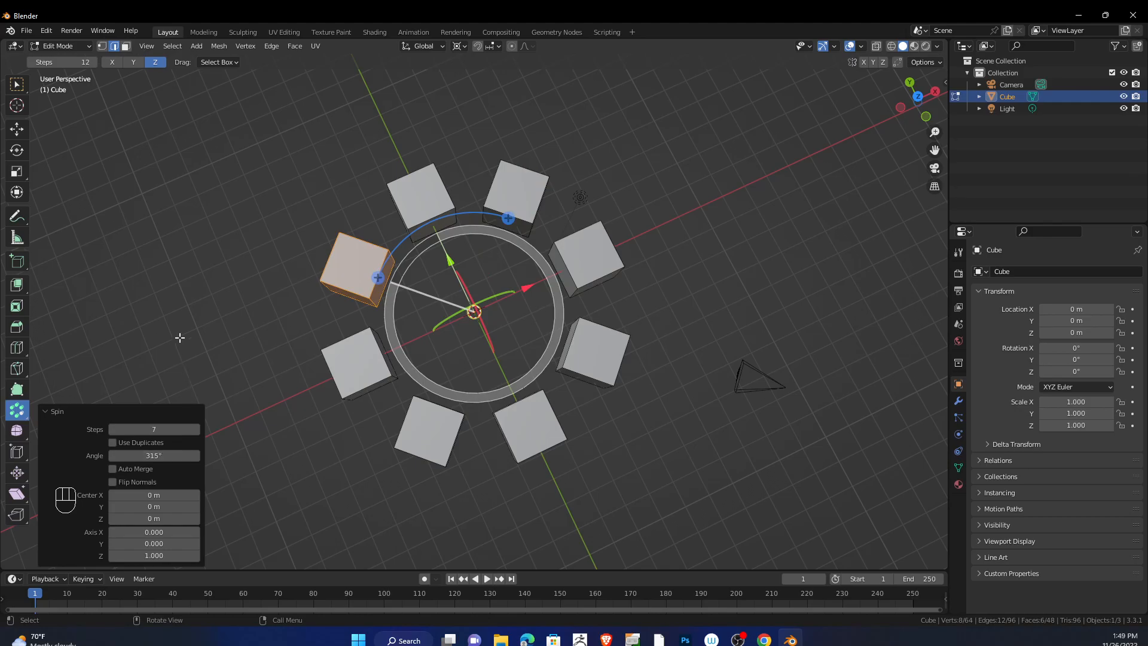
- Tilt the spin axis of the cube ring freely and reset its X, Y and Z components to 0
{"action": "middle_click_drag", "start_coordinate": [431, 367], "coordinate": [587, 320]}
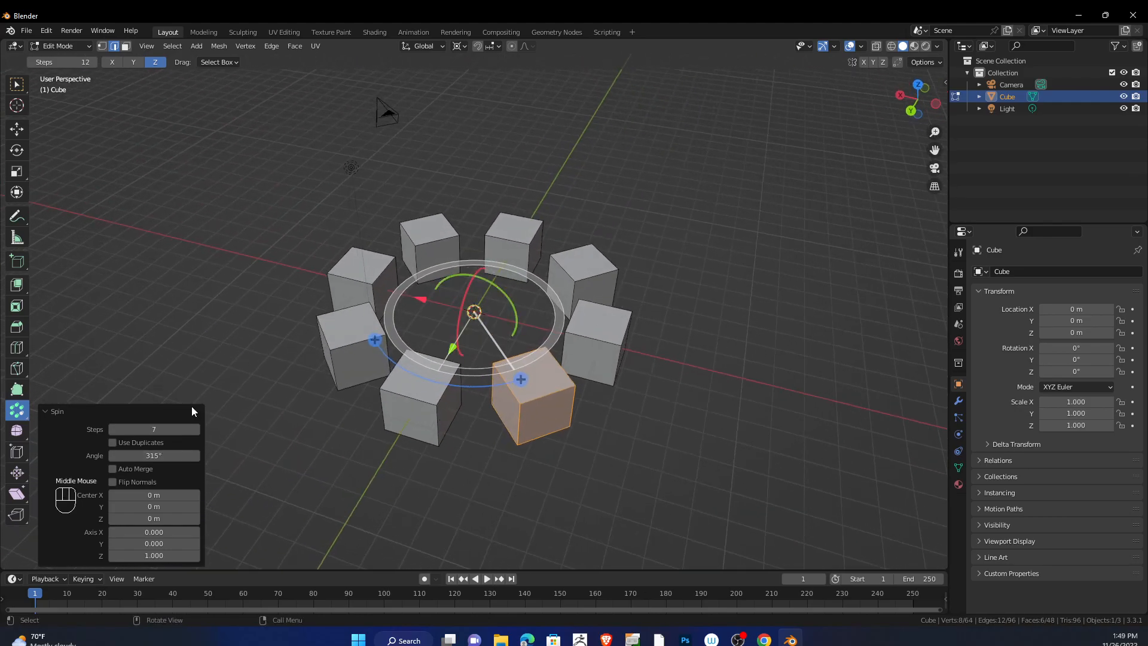
{"action": "left_click_drag", "start_coordinate": [449, 282], "coordinate": [448, 339]}
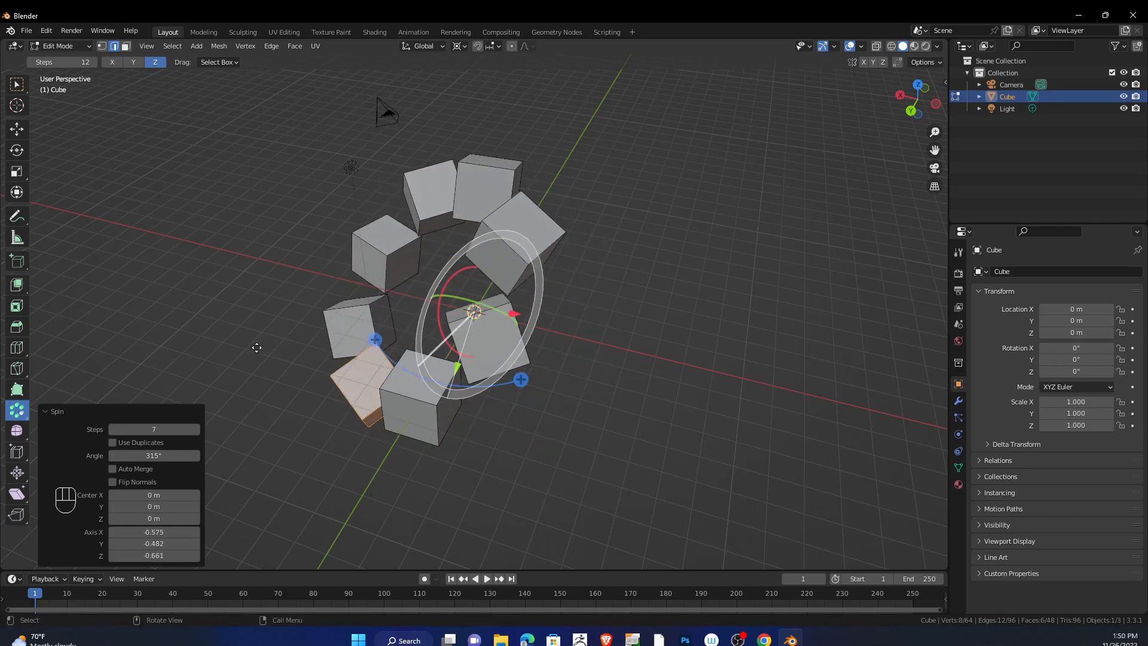
{"action": "left_click", "coordinate": [187, 537]}
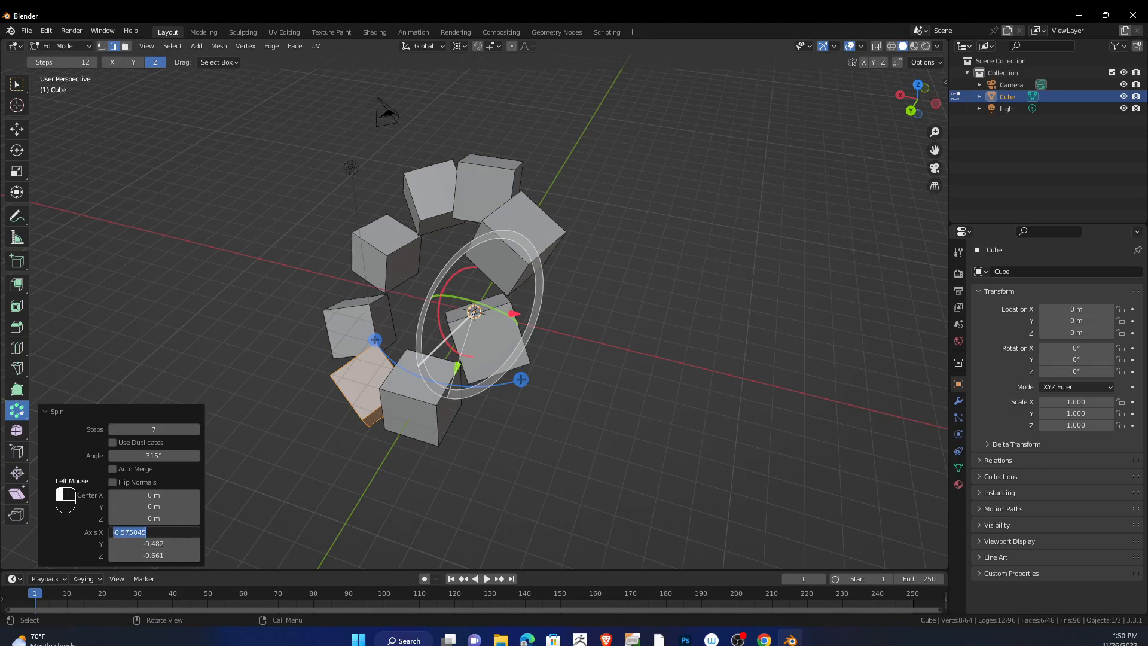
{"action": "type", "text": "0"}
{"action": "key", "text": "Tab"}
{"action": "type", "text": "0"}
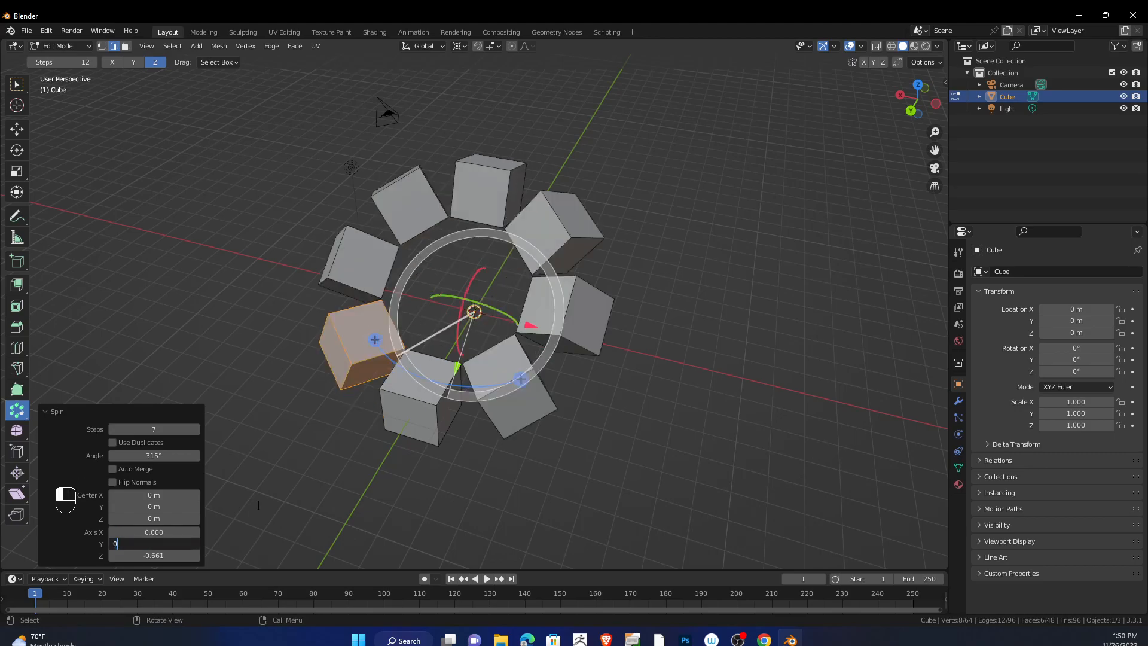
{"action": "key", "text": "Tab"}
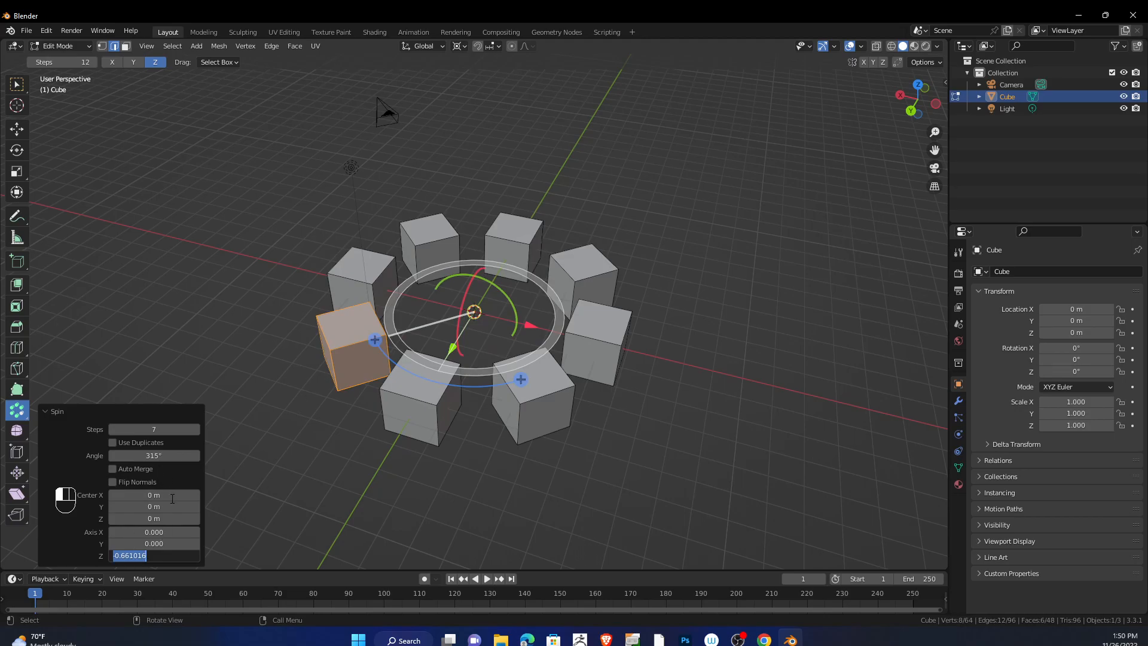
{"action": "type", "text": "0"}
{"action": "key", "text": "Return"}
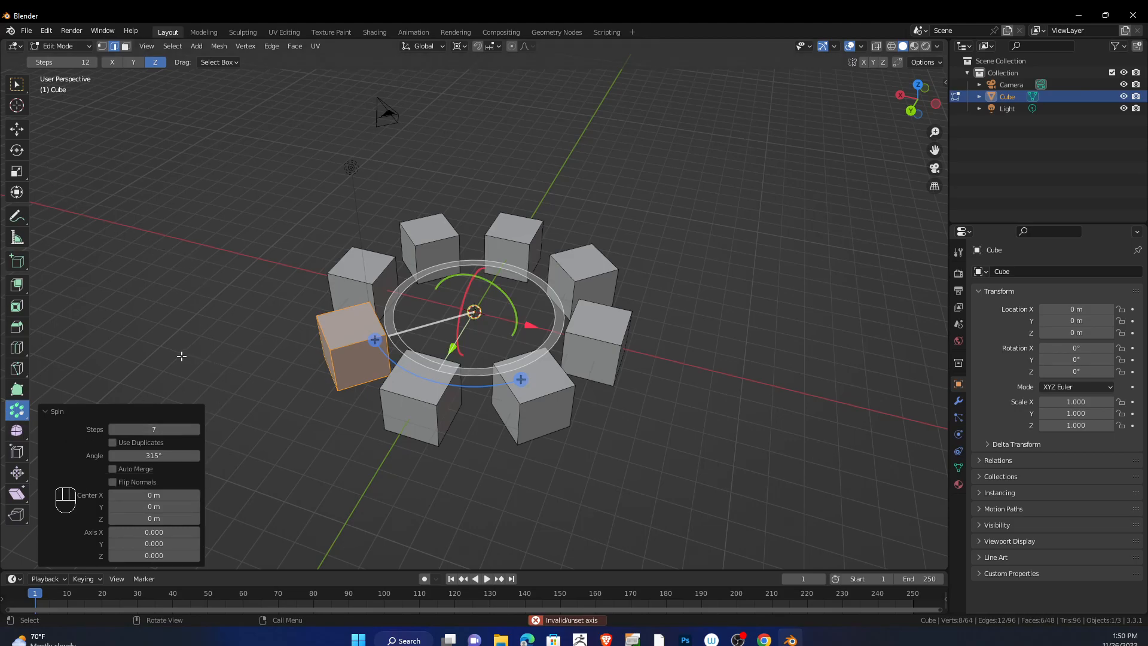
{"action": "middle_click_drag", "start_coordinate": [149, 283], "coordinate": [198, 279]}
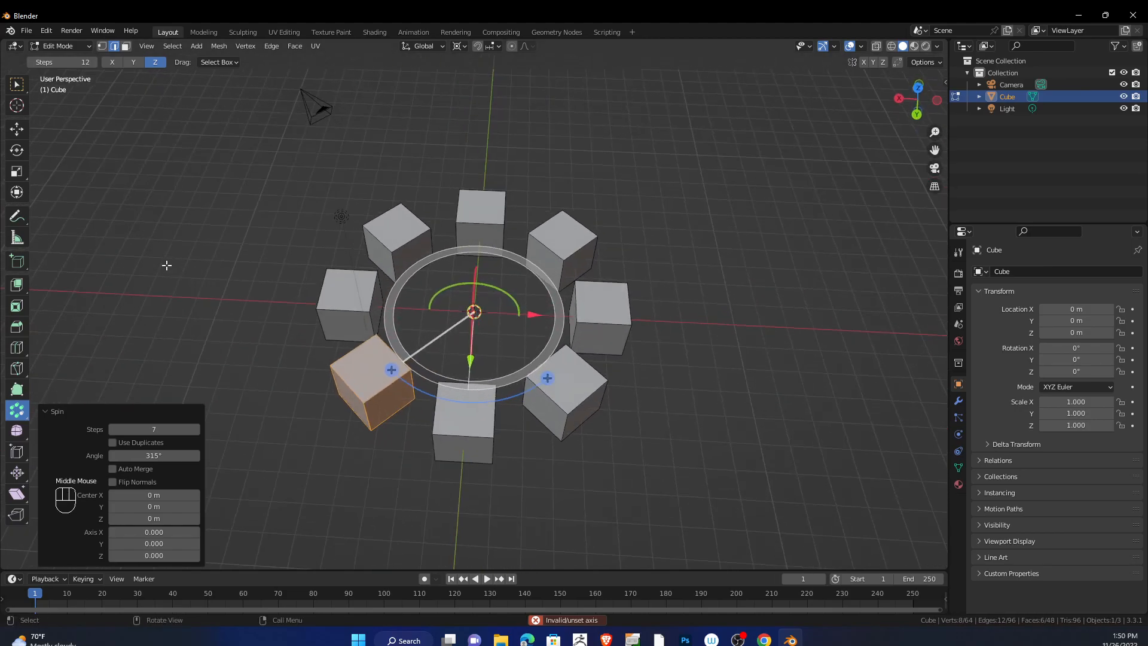
- Replace the cube ring with a new plane and enter Edit Mode on it
{"action": "key", "text": "Tab"}
{"action": "key", "text": "Delete"}
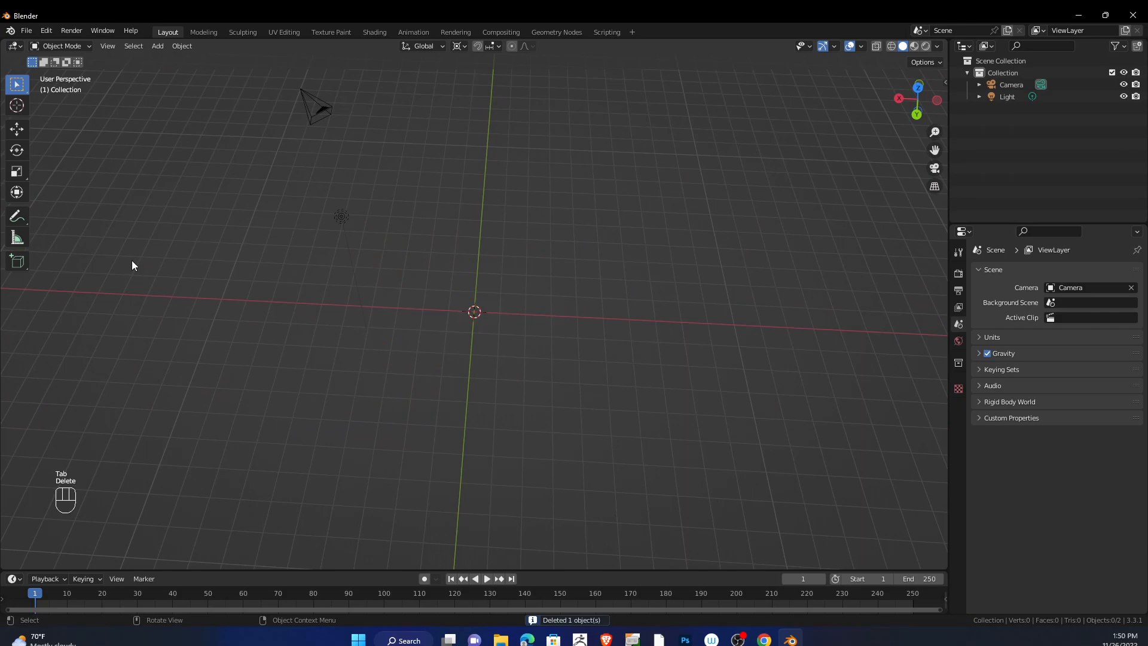
{"action": "key", "text": "shift+a"}
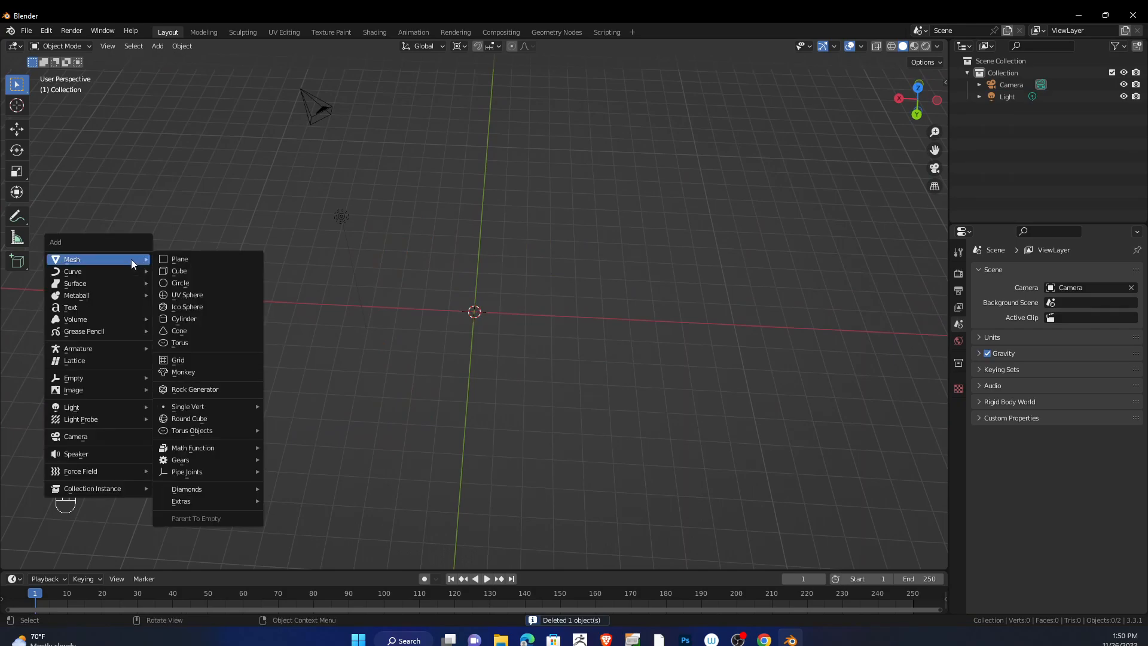
{"action": "left_click", "coordinate": [186, 259]}
{"action": "key", "text": "Tab"}
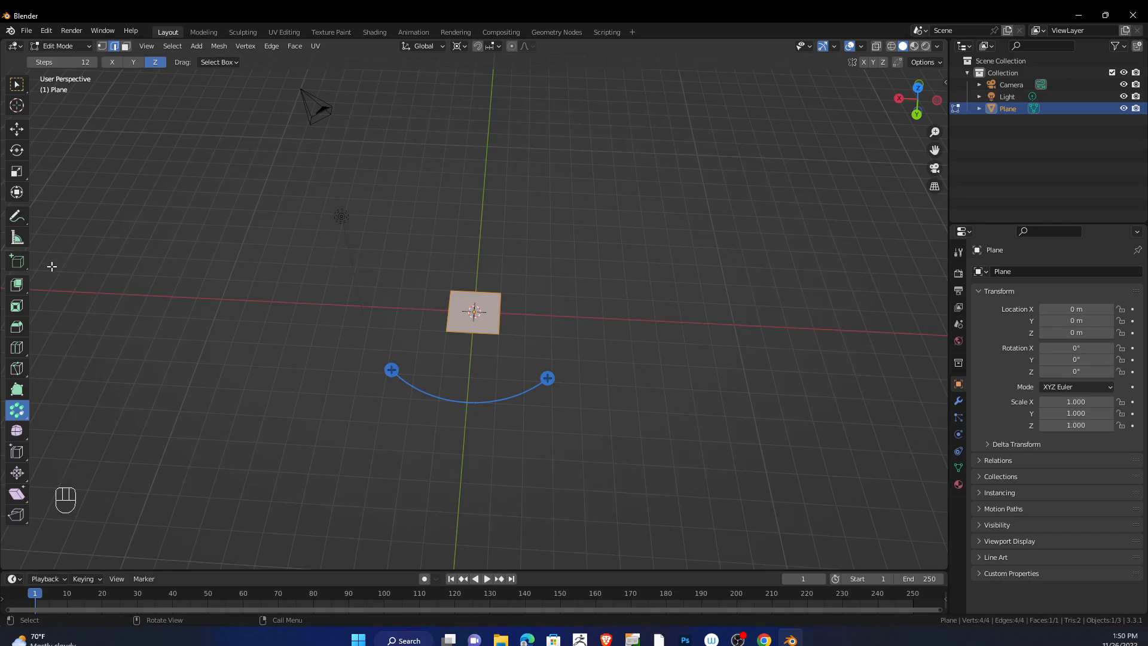
- Add a single centred loop cut to the plane with a slide factor of 0
{"action": "left_click", "coordinate": [17, 348]}
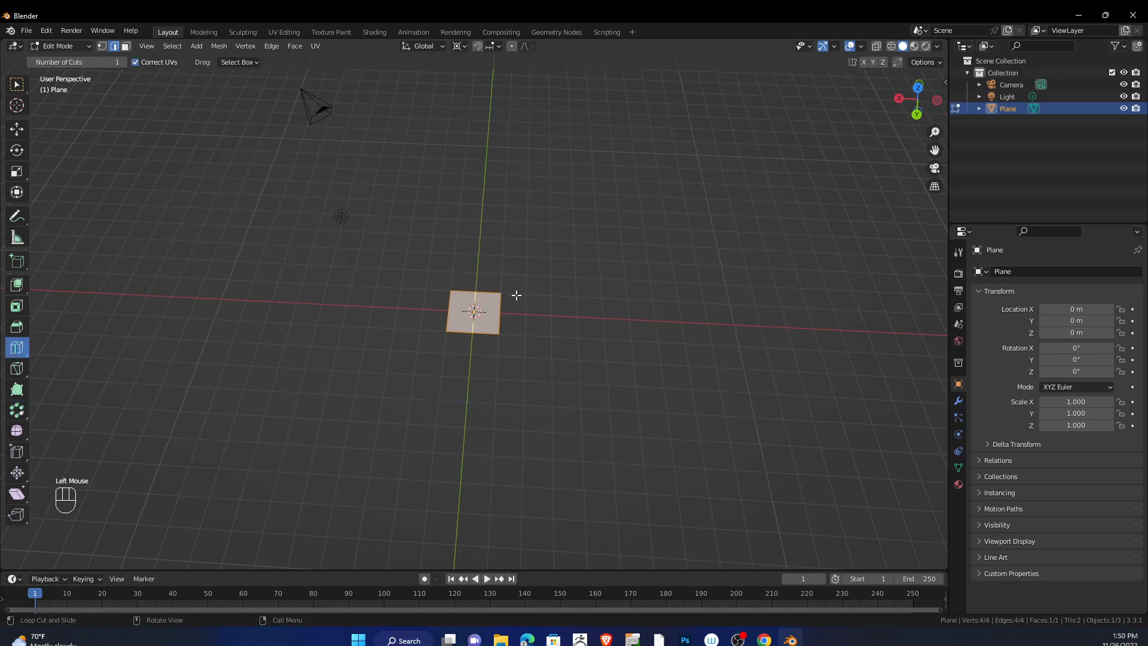
{"action": "double_click", "coordinate": [486, 293]}
{"action": "right_click", "coordinate": [486, 295]}
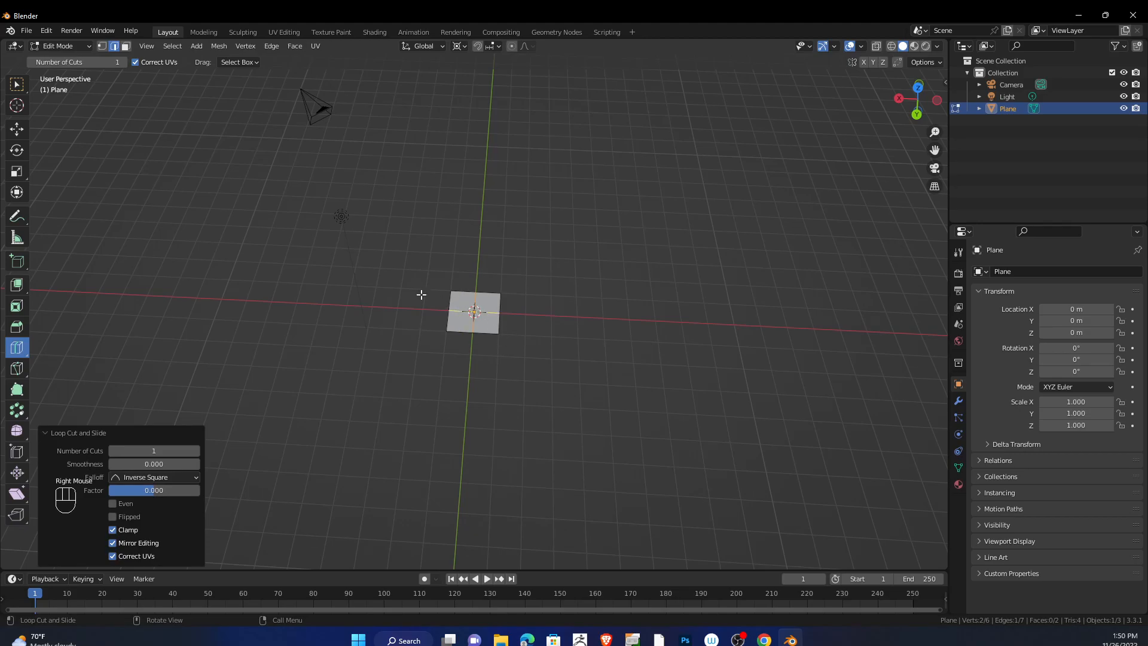
- Delete the plane's outer edge on the positive X side
{"action": "left_click", "coordinate": [16, 86]}
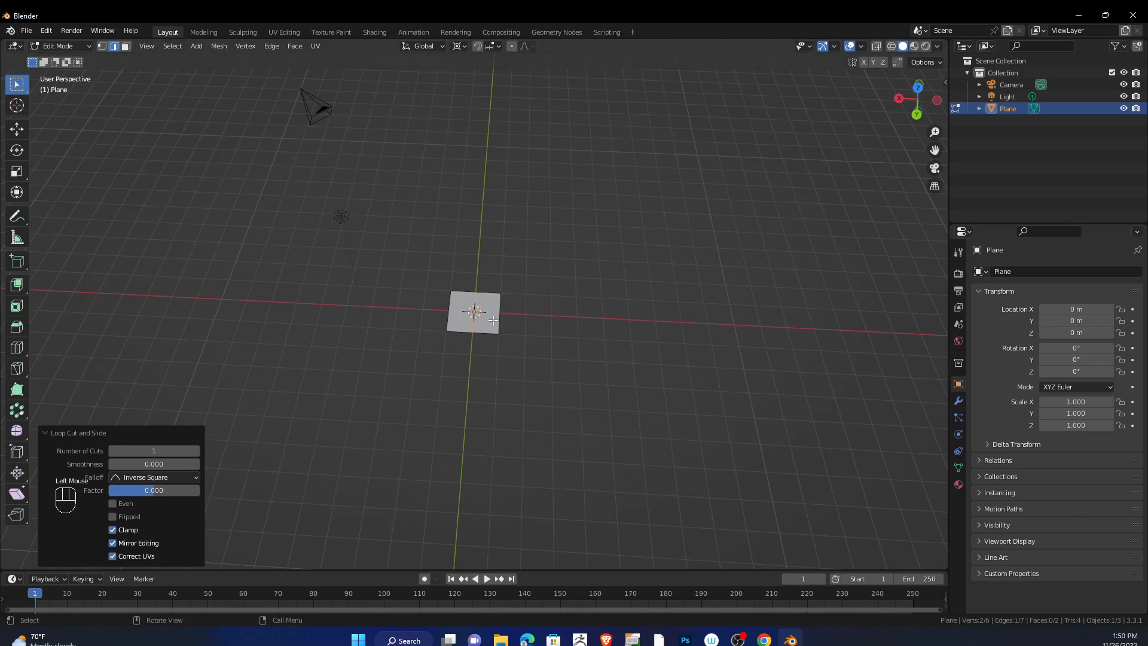
{"action": "double_click", "coordinate": [454, 310]}
{"action": "key", "text": "x"}
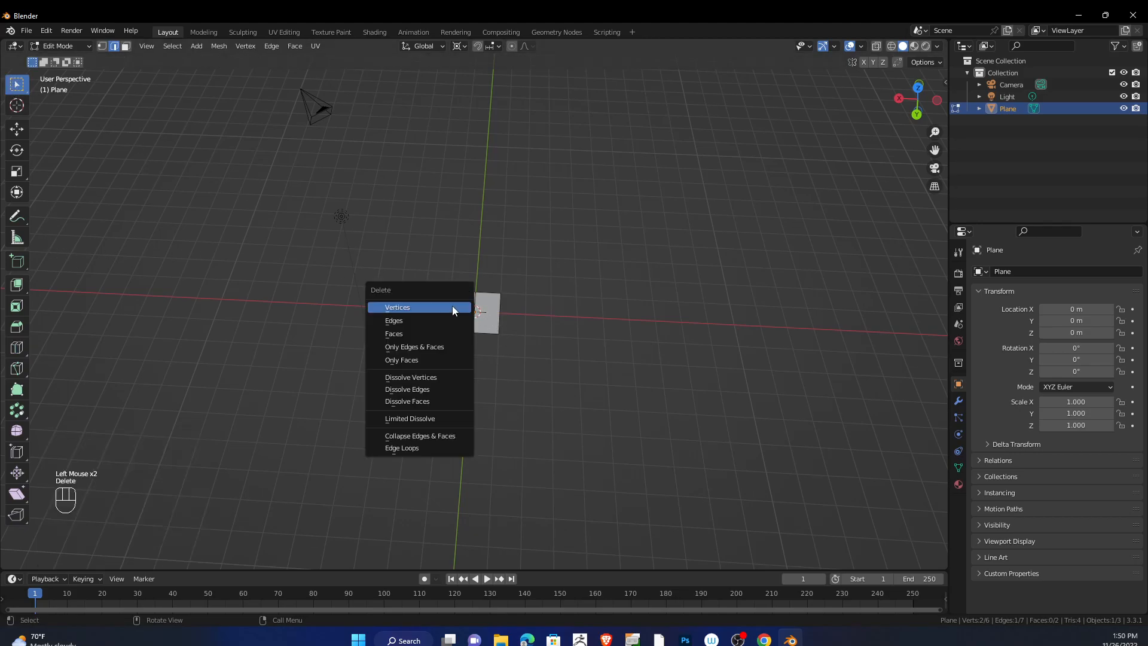
{"action": "left_click", "coordinate": [436, 324]}
- Delete the plane's four outer corner vertices, keeping only the centre edge
{"action": "left_click", "coordinate": [502, 304]}
{"action": "key", "text": "1"}
{"action": "left_click", "coordinate": [501, 293]}
{"action": "left_click", "coordinate": [499, 333], "text": "shift"}
{"action": "left_click", "coordinate": [446, 330], "text": "shift"}
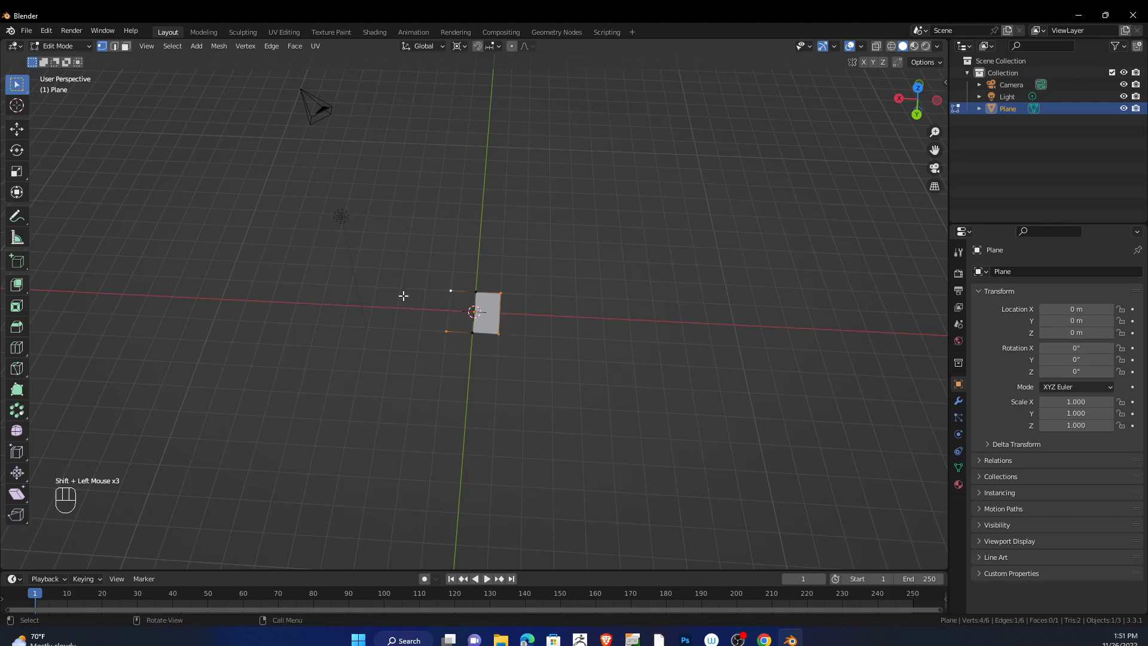
{"action": "key", "text": "x"}
{"action": "left_click", "coordinate": [394, 278]}
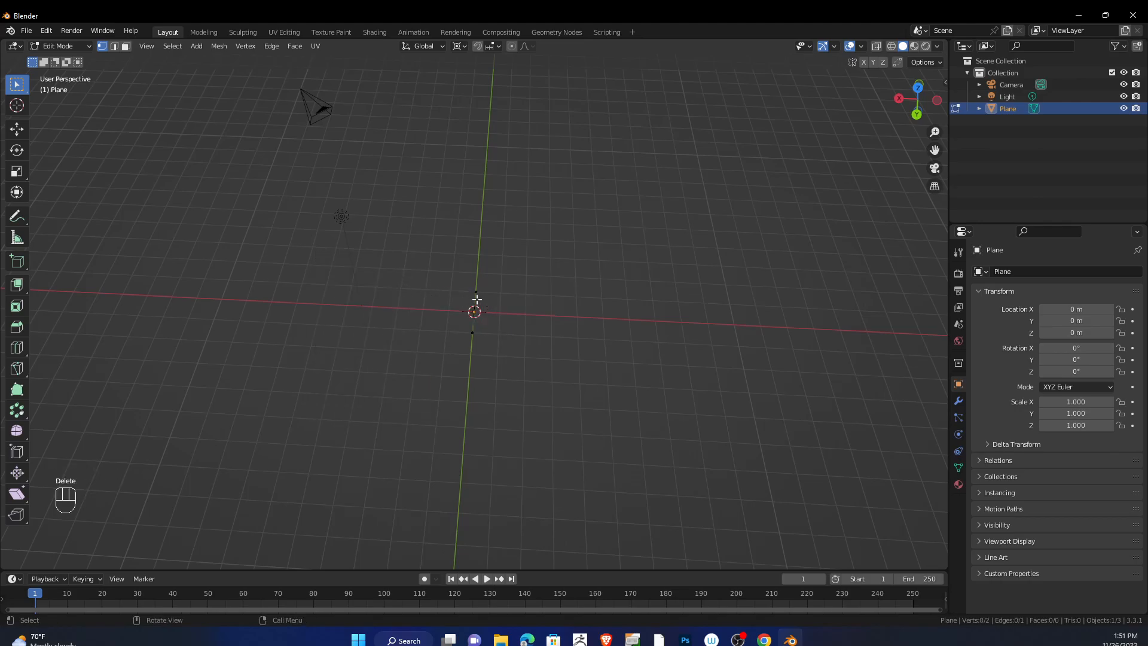
- Select the remaining centre edge with the Spin tool active and try spinning it around the origin
{"action": "key", "text": "2"}
{"action": "left_click", "coordinate": [474, 310]}
{"action": "left_click_drag", "start_coordinate": [20, 412], "coordinate": [62, 411]}
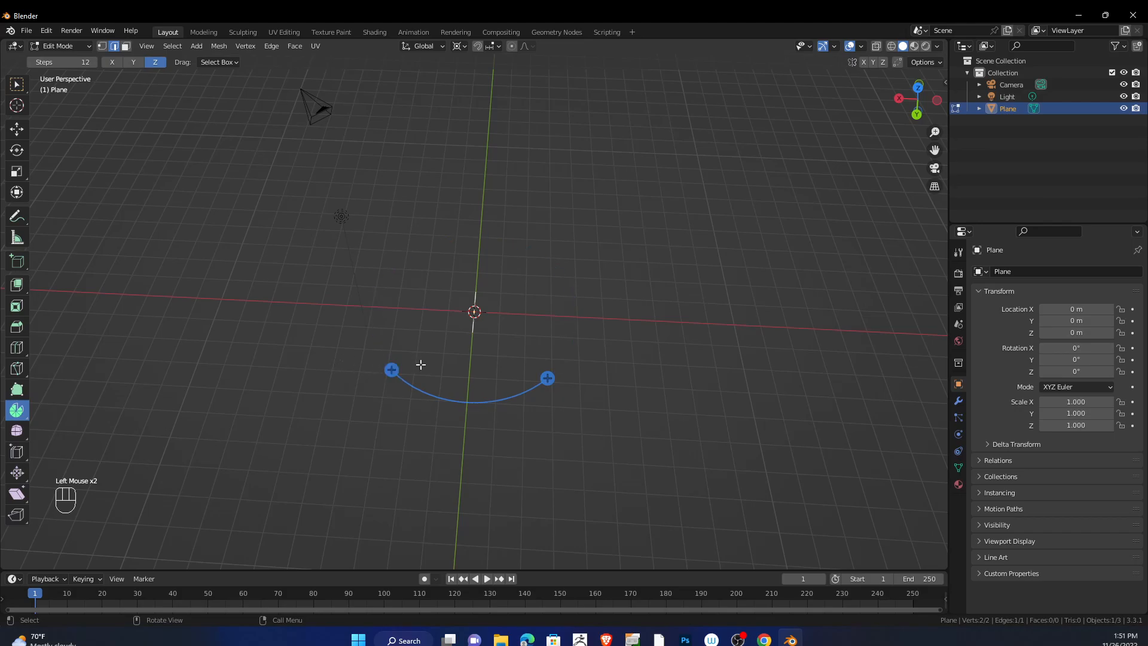
{"action": "left_click_drag", "start_coordinate": [393, 369], "coordinate": [486, 263]}
{"action": "key", "text": "ctrl+z"}
- Move the selected edge along the Y axis, away from the origin
{"action": "key", "text": "g"}
{"action": "key", "text": "y"}
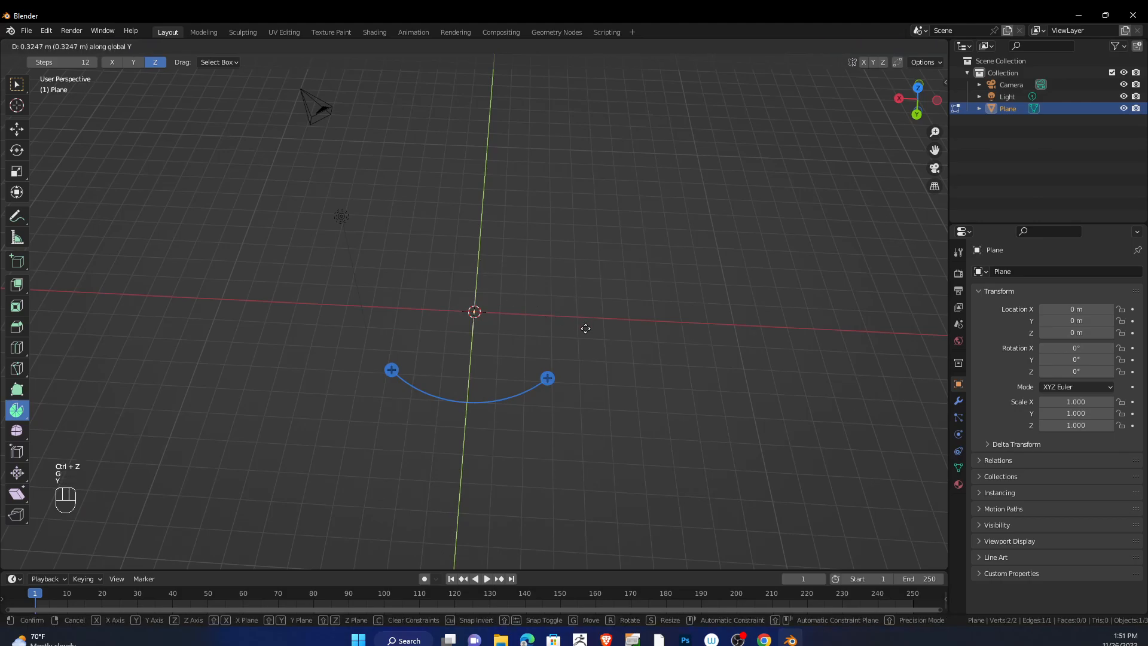
{"action": "left_click", "coordinate": [584, 406]}
- Spin the offset edge around the origin on the Z axis and set the angle to 360°
{"action": "left_click_drag", "start_coordinate": [548, 378], "coordinate": [559, 419]}
{"action": "left_click", "coordinate": [154, 456]}
{"action": "type", "text": "360"}
{"action": "key", "text": "Return"}
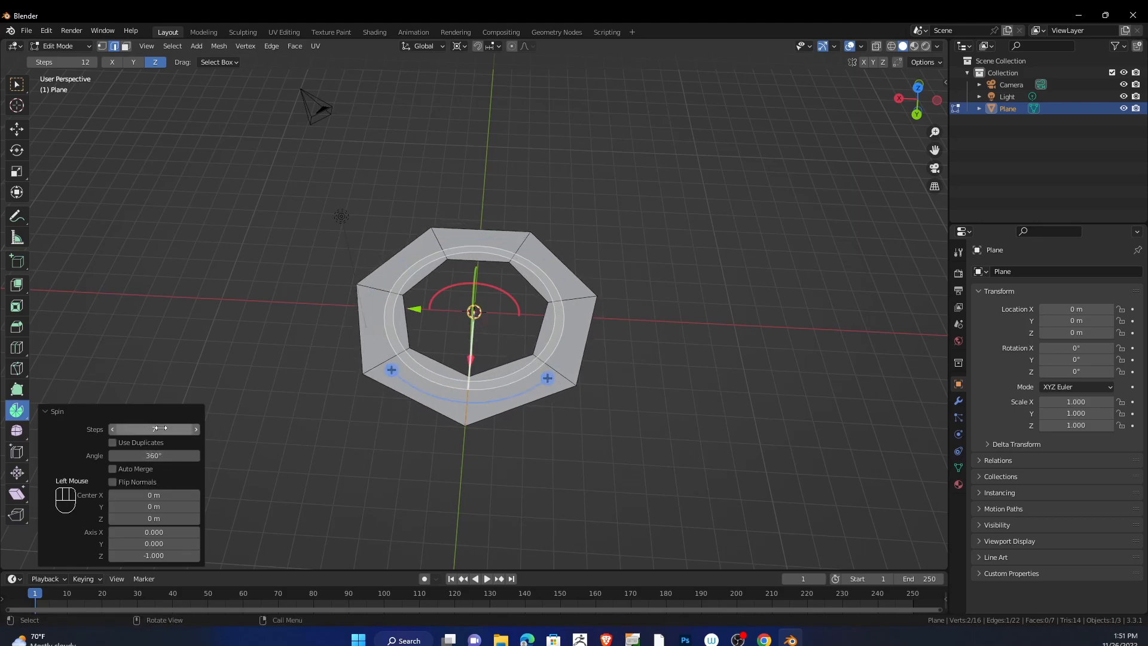
- Increase the spin steps of the ring to 20
{"action": "left_click", "coordinate": [194, 429]}
{"action": "left_click", "coordinate": [194, 429]}
{"action": "left_click", "coordinate": [194, 428]}
{"action": "left_click", "coordinate": [193, 429]}
{"action": "left_click", "coordinate": [194, 429]}
{"action": "left_click", "coordinate": [194, 429]}
{"action": "left_click", "coordinate": [194, 429]}
{"action": "left_click", "coordinate": [194, 429]}
{"action": "left_click", "coordinate": [194, 429]}
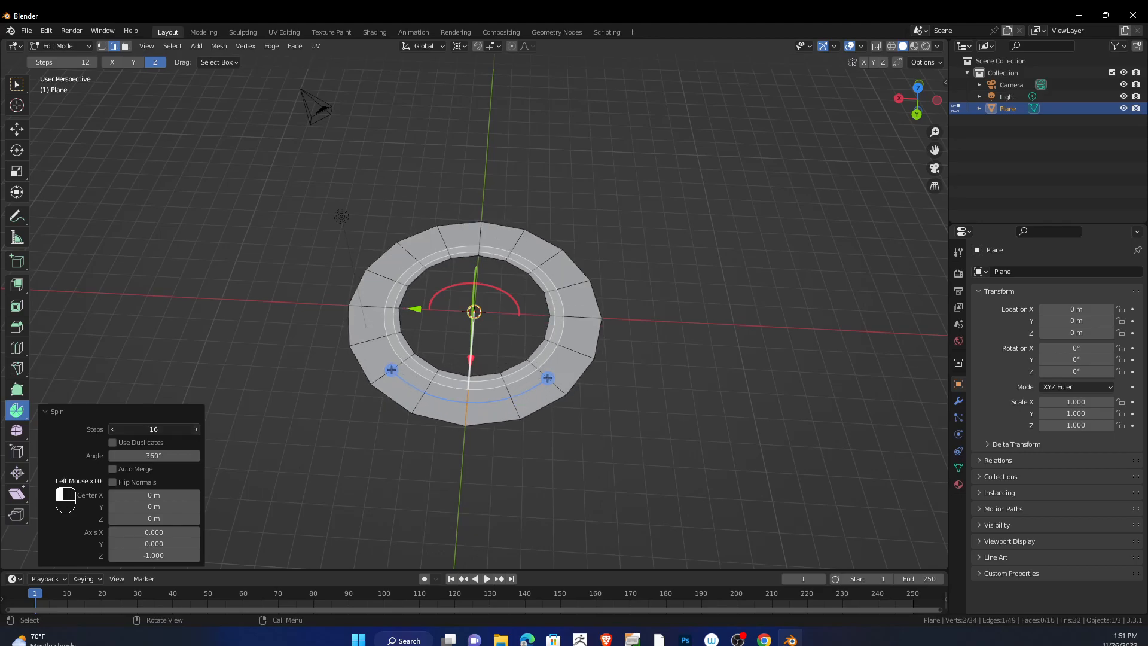
{"action": "left_click", "coordinate": [194, 429]}
{"action": "left_click", "coordinate": [194, 429]}
{"action": "left_click", "coordinate": [194, 429]}
{"action": "left_click", "coordinate": [194, 428]}
- Reduce the ring's spin angle to 270°, leaving a quarter of the circle open
{"action": "middle_click_drag", "start_coordinate": [533, 326], "coordinate": [345, 313]}
{"action": "left_click_drag", "start_coordinate": [185, 456], "coordinate": [79, 456]}
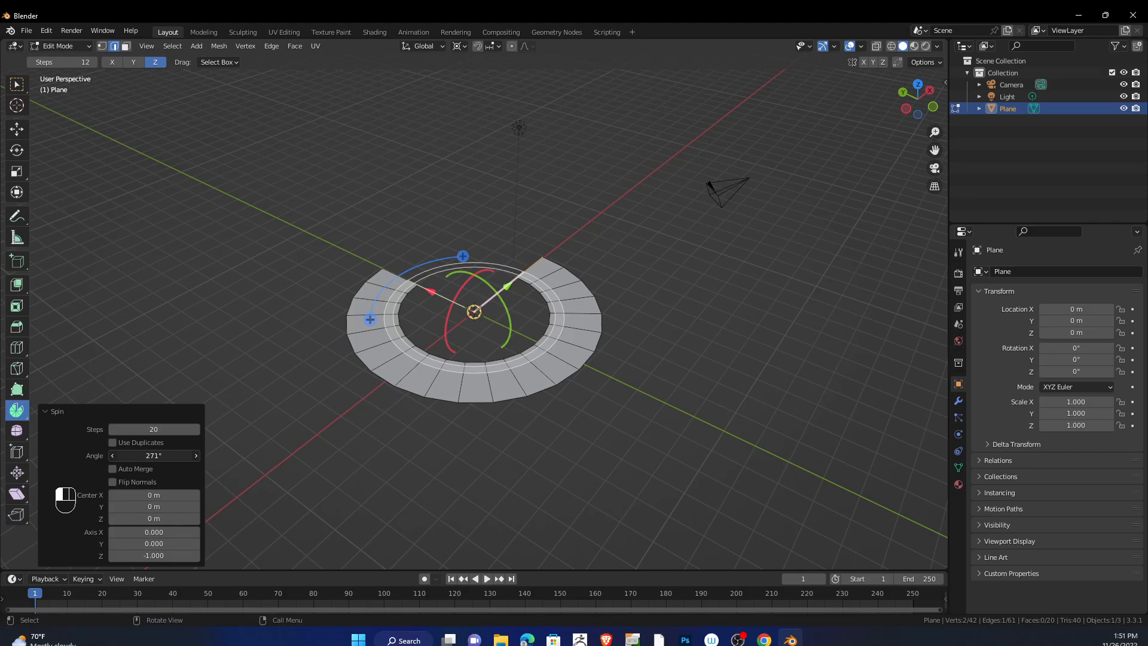
{"action": "left_click_drag", "start_coordinate": [79, 456], "coordinate": [142, 474]}
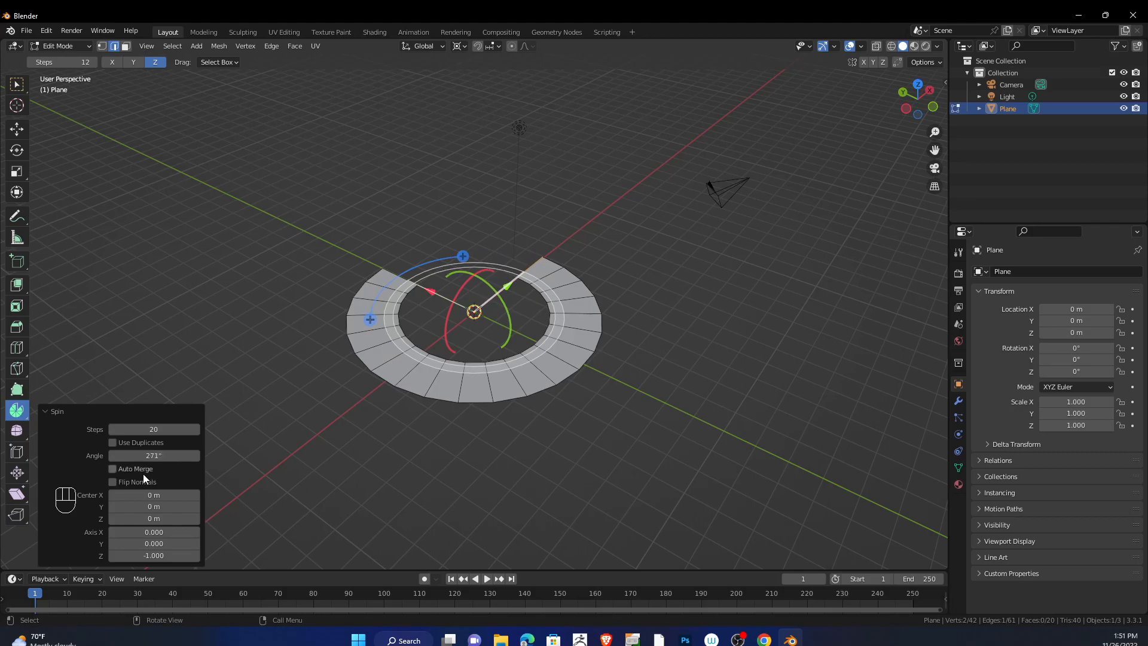
{"action": "left_click", "coordinate": [172, 457]}
{"action": "type", "text": "27"}
{"action": "key", "text": "Return"}
- Leave Edit Mode and delete the partial ring object
{"action": "middle_click_drag", "start_coordinate": [240, 430], "coordinate": [406, 293]}
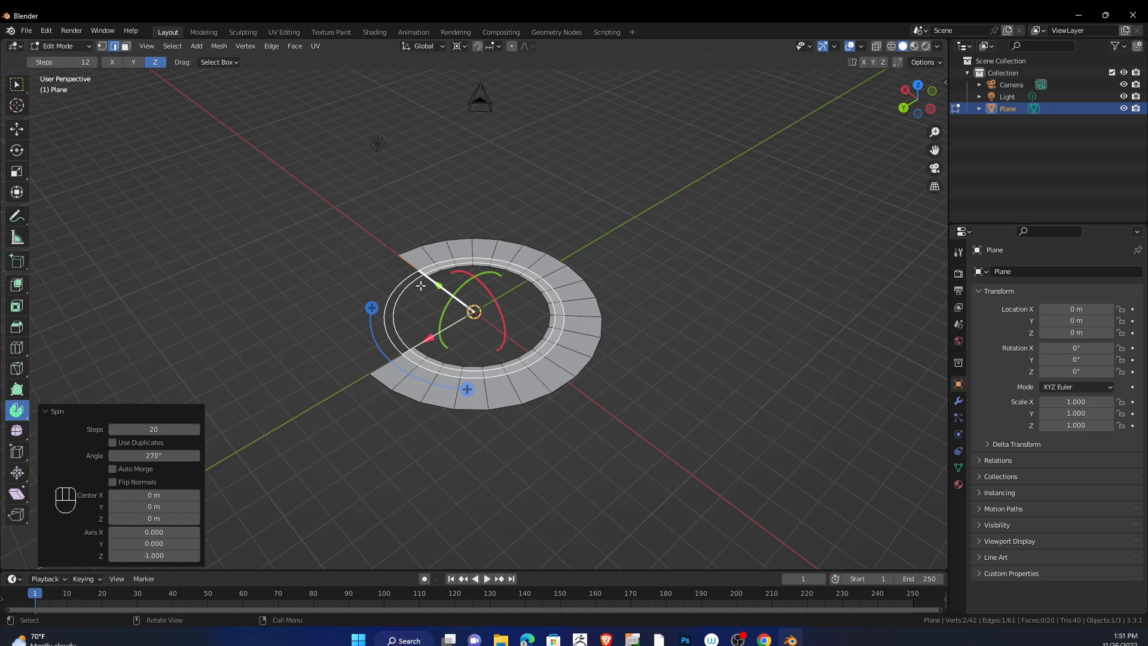
{"action": "key", "text": "Tab"}
{"action": "key", "text": "Delete"}
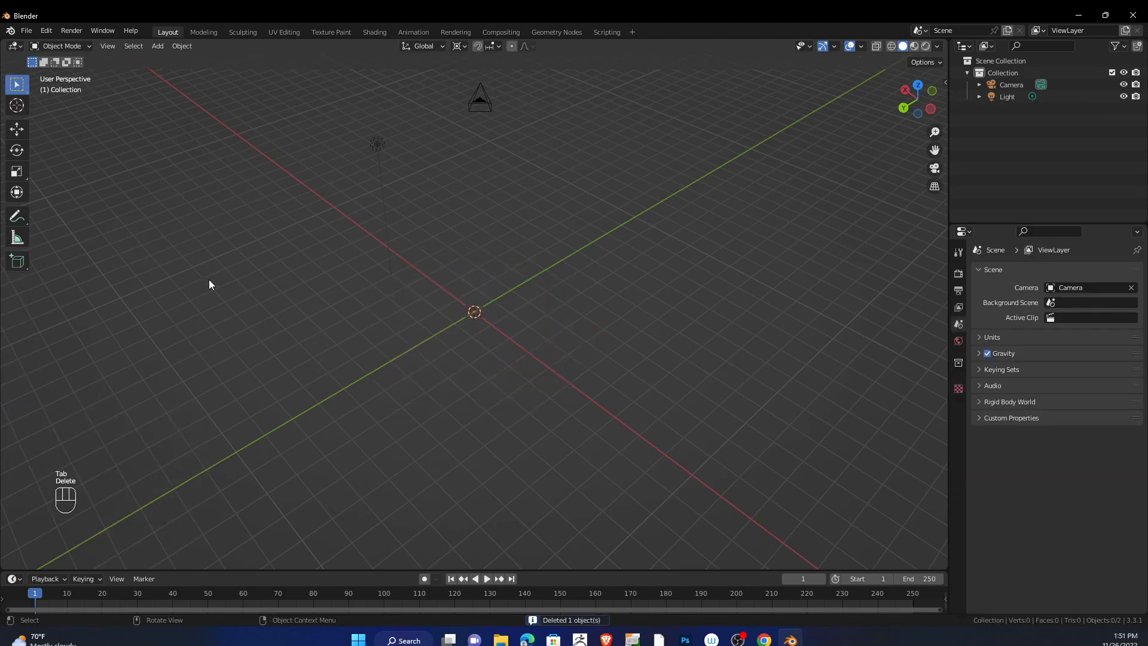
- Add a cube at the origin and select its side face across the X axis in Edit Mode
{"action": "key", "text": "shift+a"}
{"action": "mouse_move", "coordinate": [171, 230]}
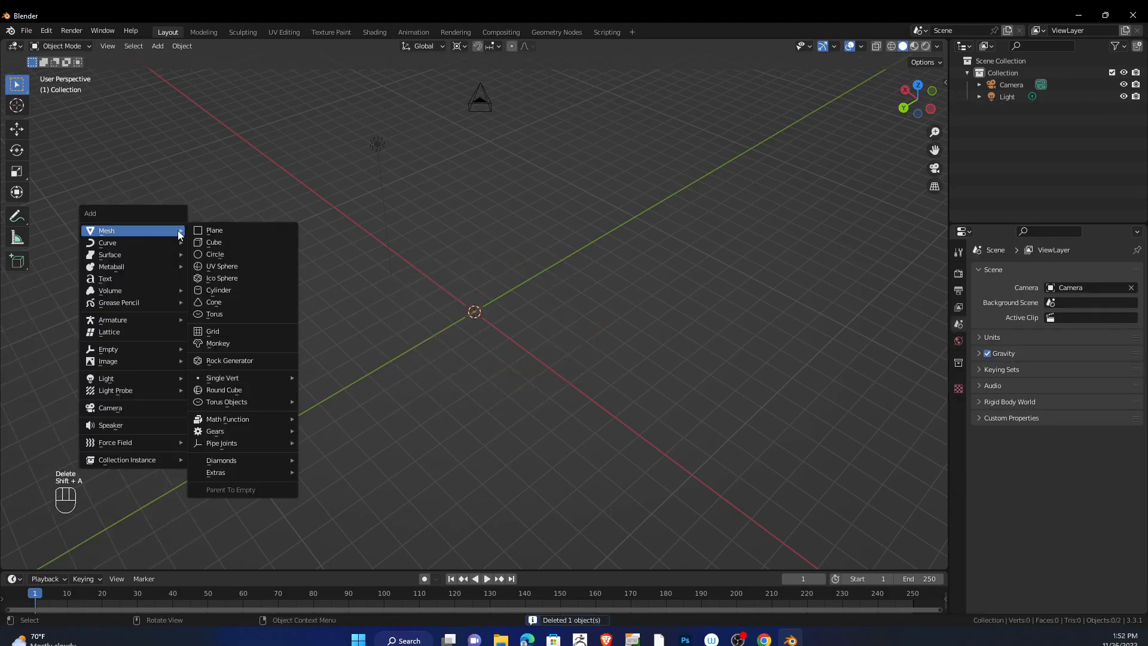
{"action": "left_click", "coordinate": [234, 243]}
{"action": "middle_click_drag", "start_coordinate": [398, 288], "coordinate": [547, 314]}
{"action": "key", "text": "Tab"}
{"action": "left_click", "coordinate": [449, 309]}
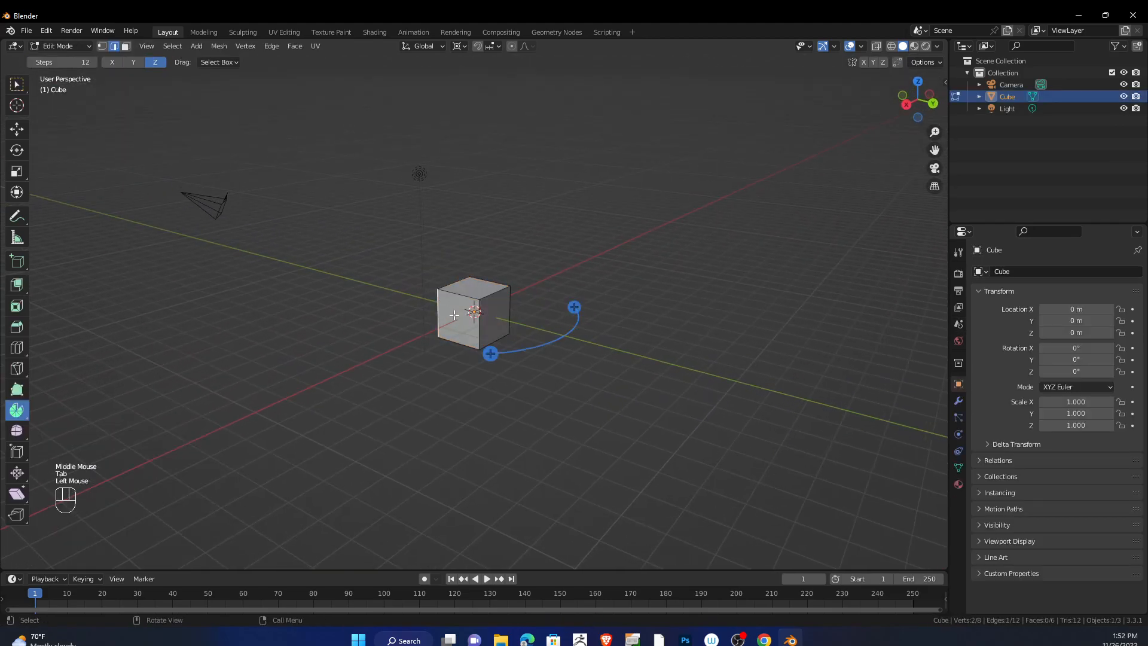
{"action": "key", "text": "3"}
{"action": "left_click", "coordinate": [454, 316]}
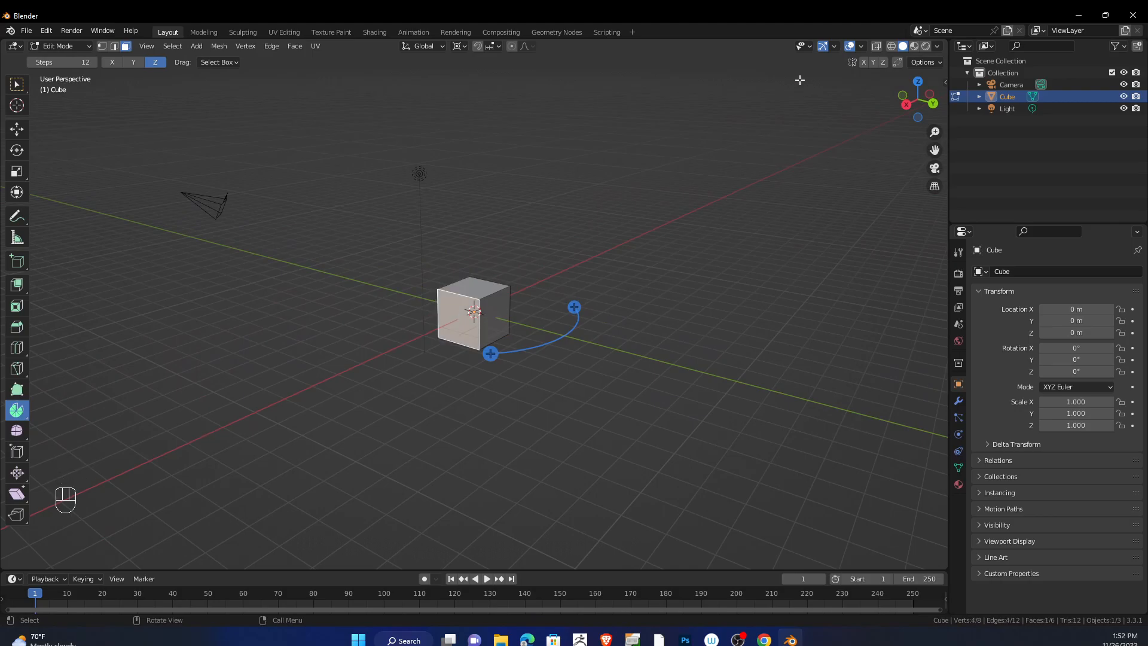
- Set the transform pivot point to 3D Cursor and scale the selected face by 0 along X onto the origin plane
{"action": "left_click", "coordinate": [458, 47]}
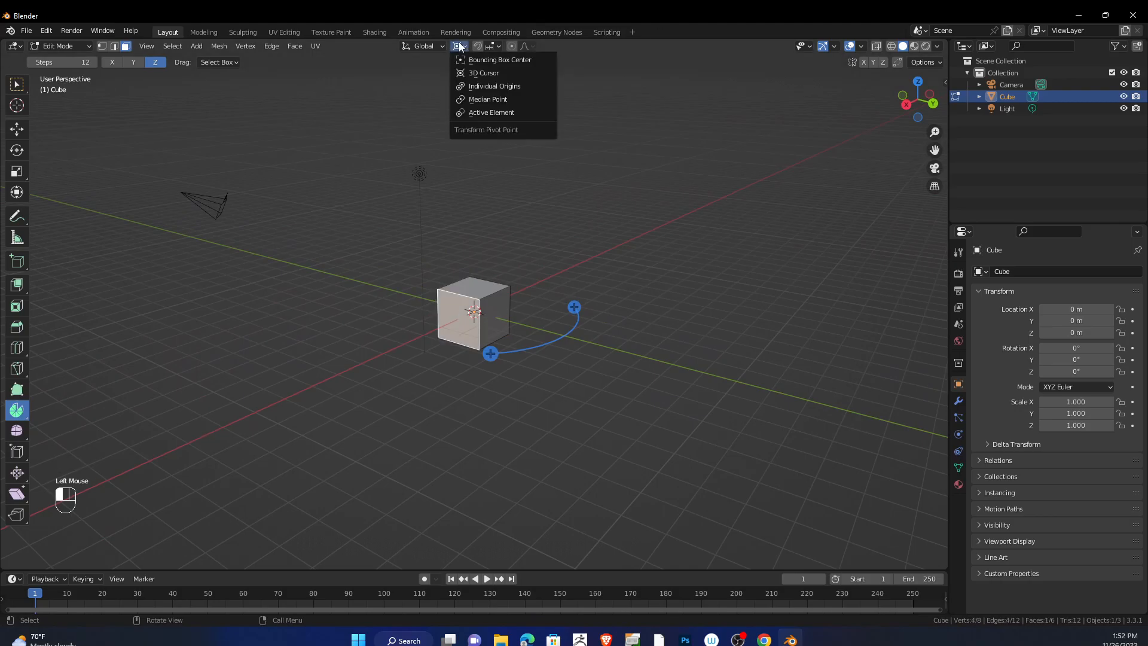
{"action": "left_click", "coordinate": [469, 73]}
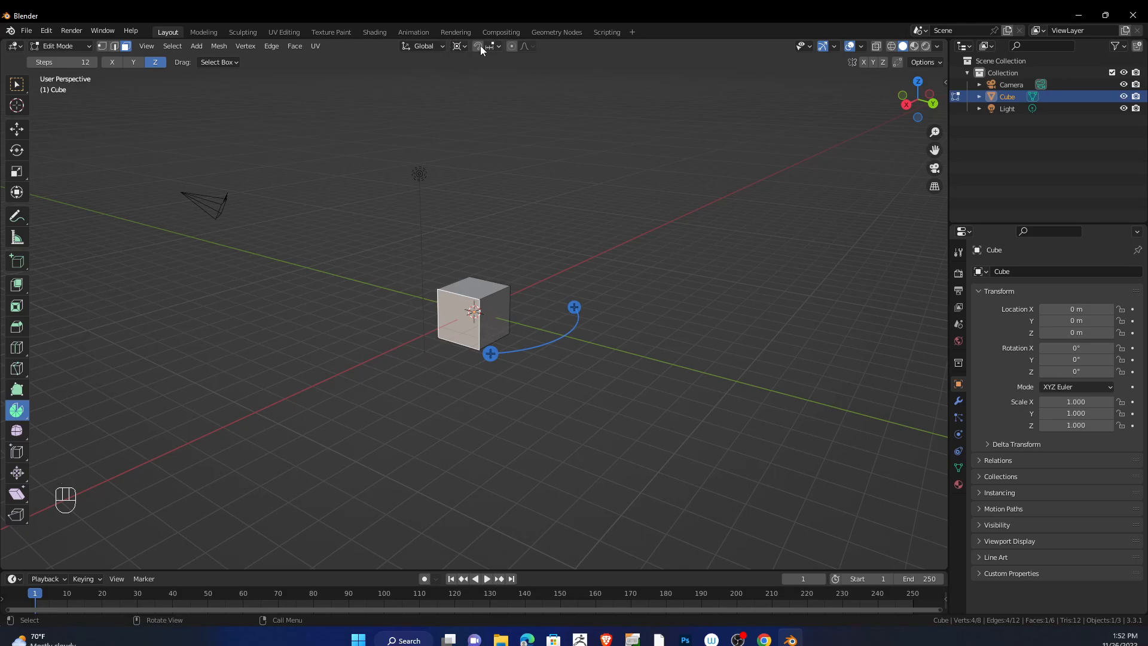
{"action": "middle_click_drag", "start_coordinate": [511, 116], "coordinate": [472, 265]}
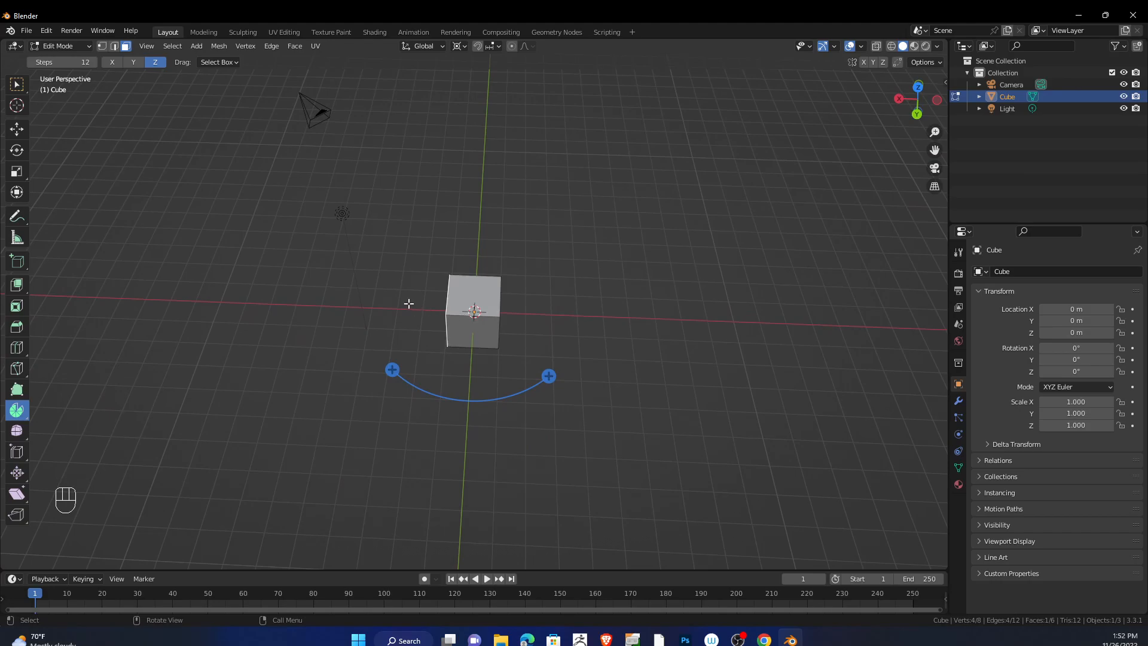
{"action": "key", "text": "s"}
{"action": "key", "text": "x"}
{"action": "key", "text": "0"}
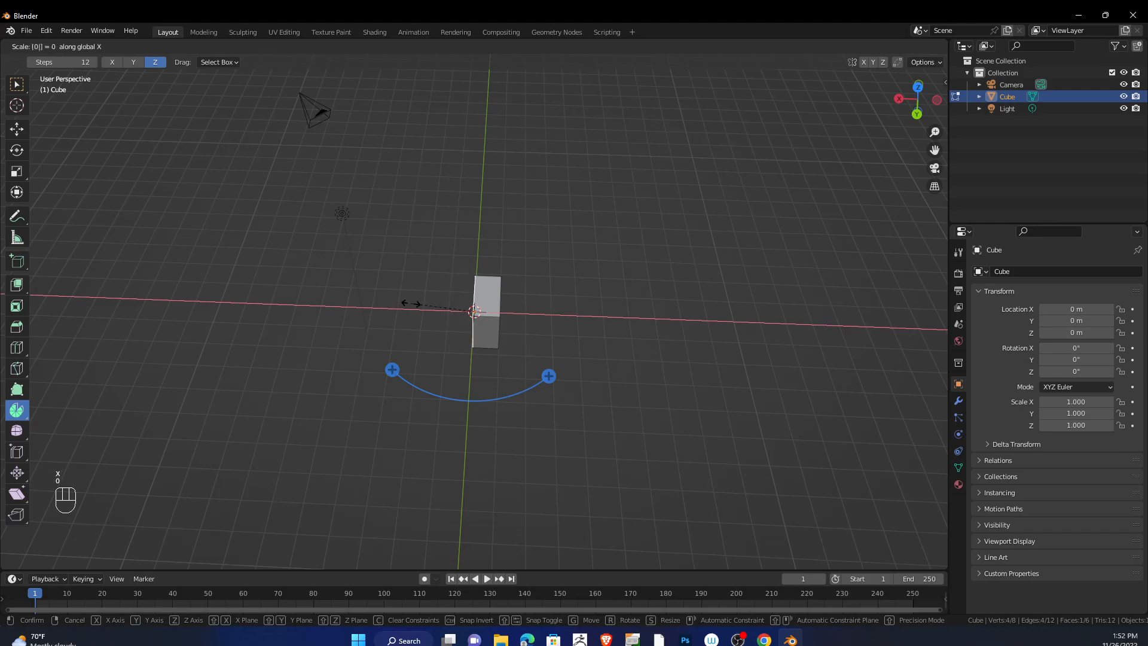
{"action": "left_click", "coordinate": [410, 302]}
- Delete the selected face lying on the origin plane, keeping its surrounding edges
{"action": "middle_click_drag", "start_coordinate": [413, 303], "coordinate": [497, 299]}
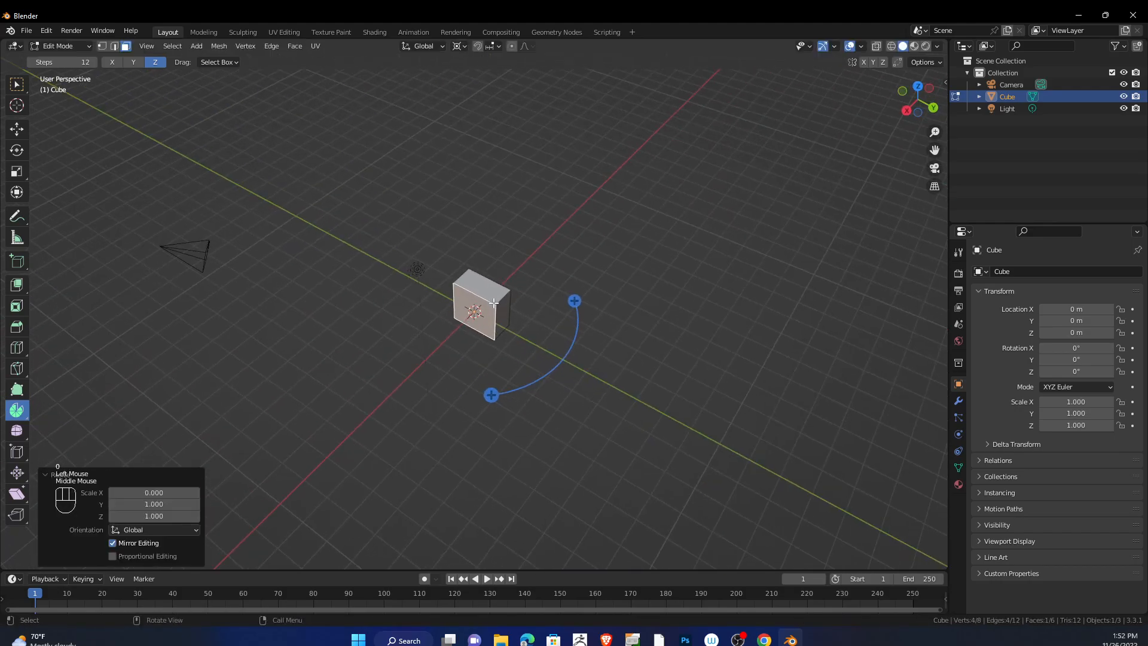
{"action": "key", "text": "x"}
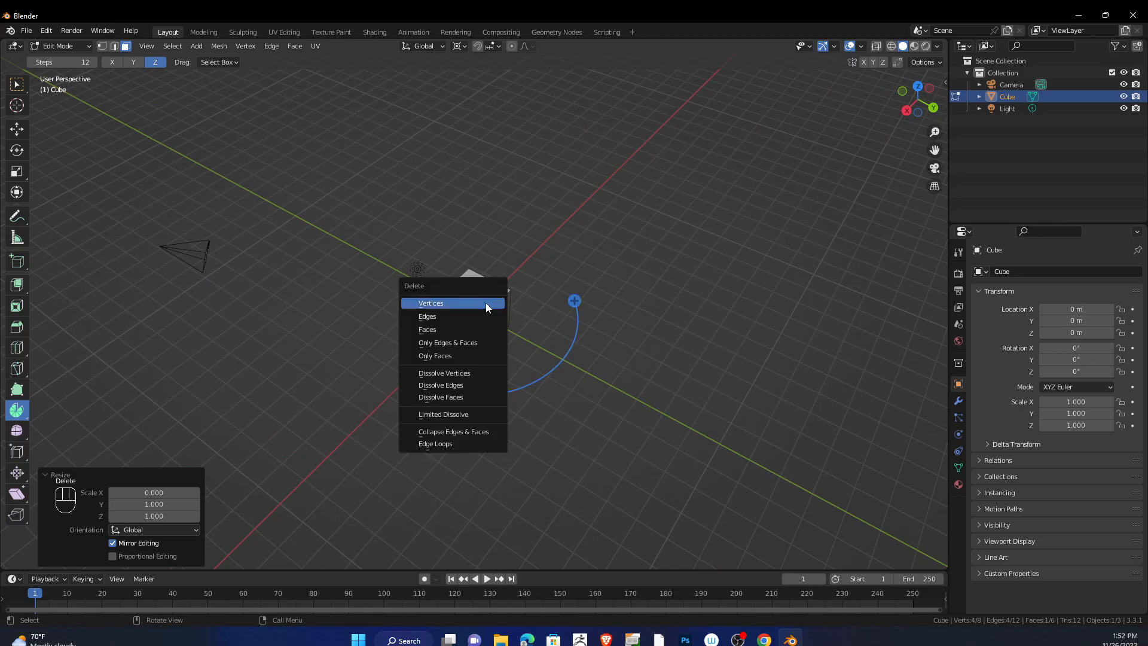
{"action": "left_click", "coordinate": [468, 324]}
- Try to delete the remaining faces by growing the selection from the outer face opposite the opening, and undo it
{"action": "middle_click_drag", "start_coordinate": [506, 327], "coordinate": [461, 321]}
{"action": "left_click", "coordinate": [501, 307]}
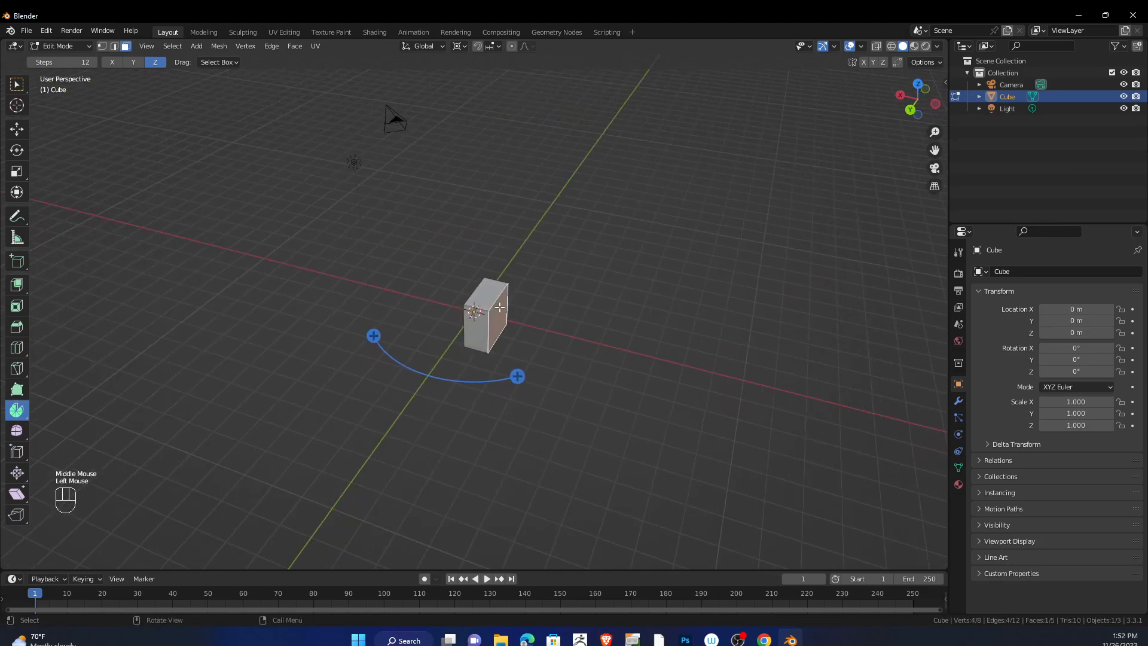
{"action": "key", "text": "ctrl+KP_Add"}
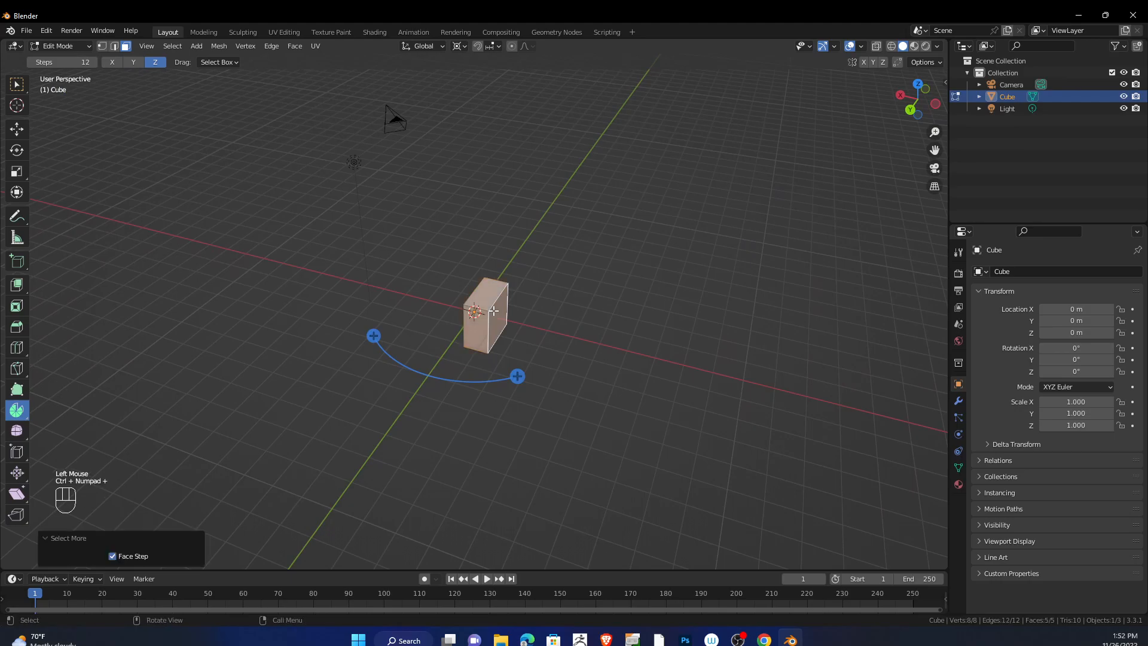
{"action": "key", "text": "Delete"}
{"action": "left_click", "coordinate": [485, 308]}
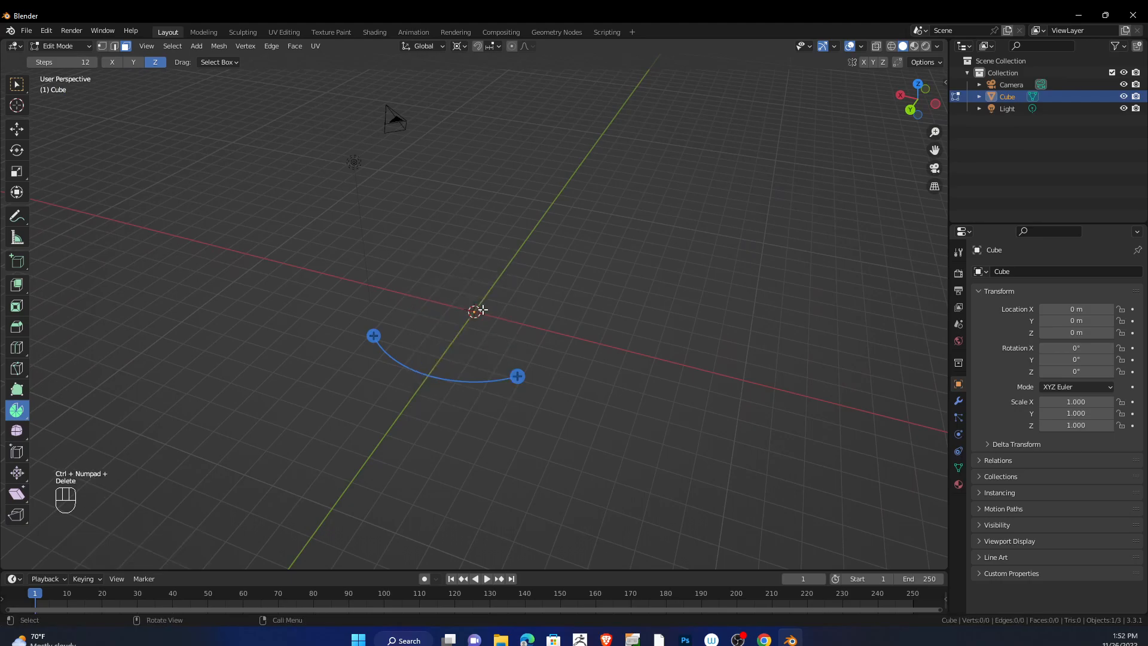
{"action": "key", "text": "ctrl+z"}
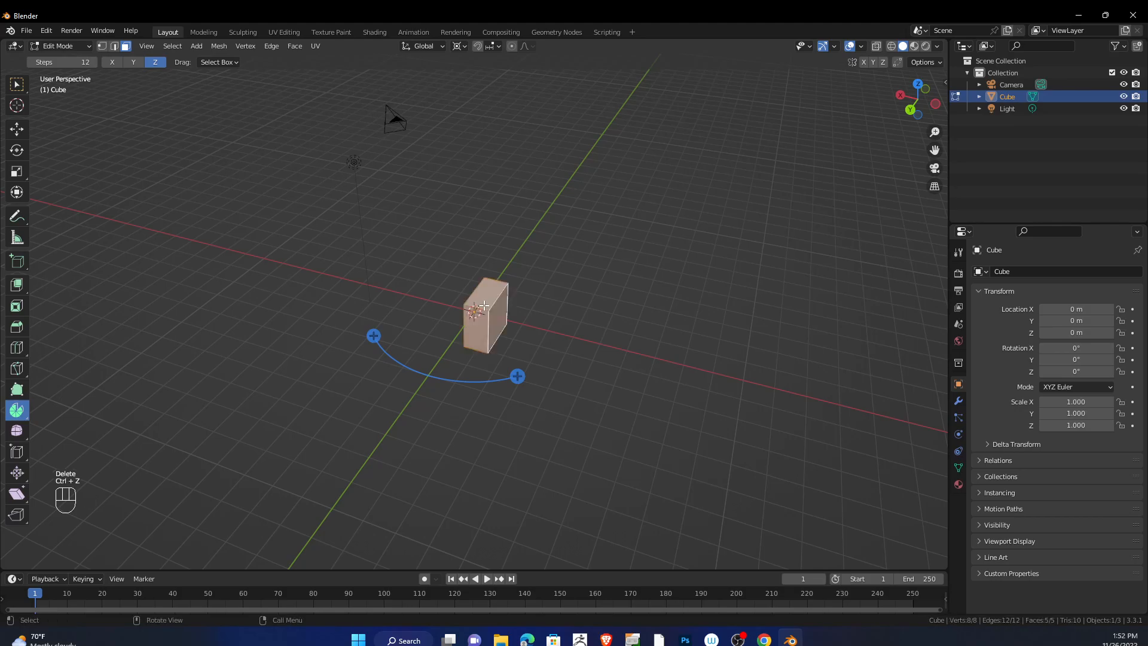
- Delete the four vertices of the outer face so only the square edge loop at the origin remains
{"action": "left_click", "coordinate": [501, 317]}
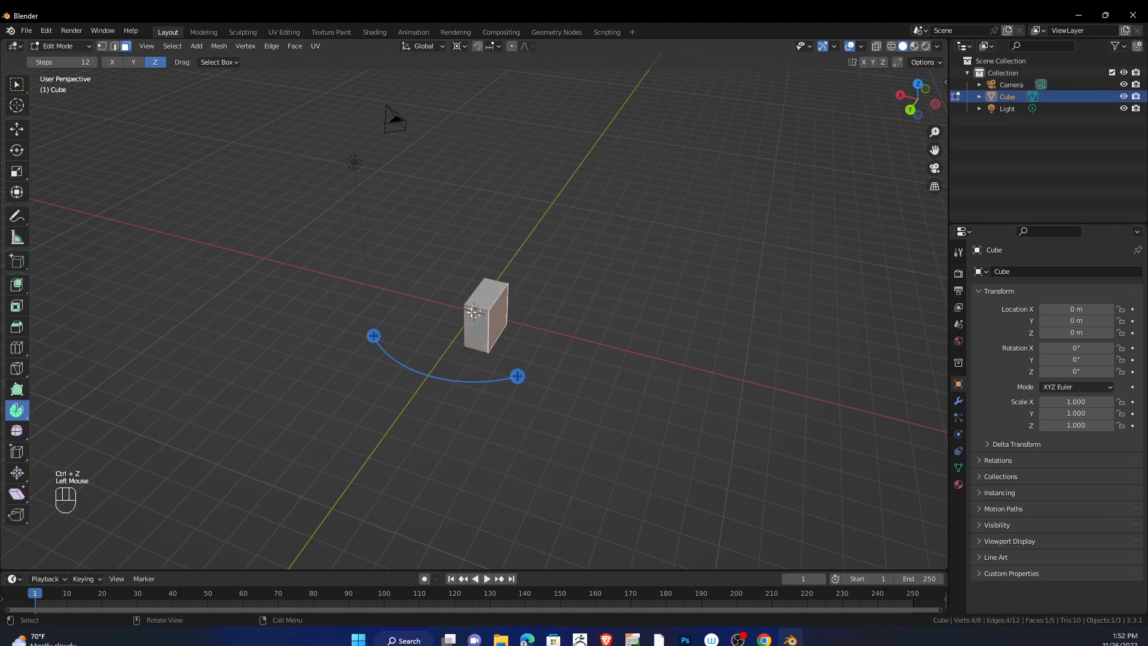
{"action": "key", "text": "1"}
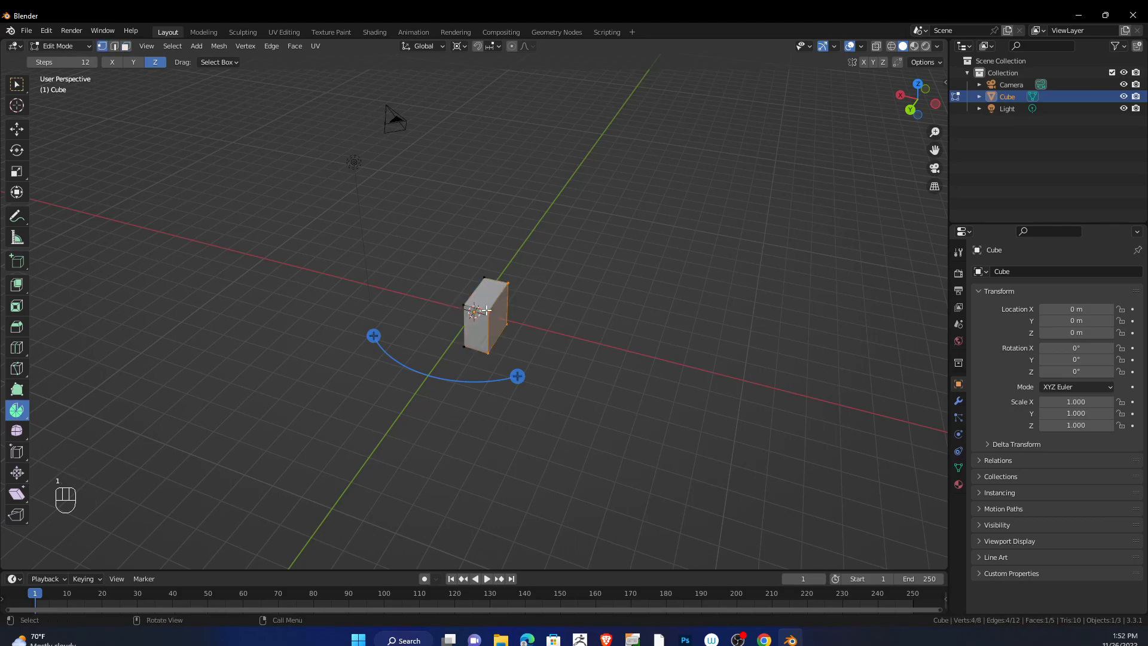
{"action": "key", "text": "Delete"}
{"action": "left_click", "coordinate": [469, 284]}
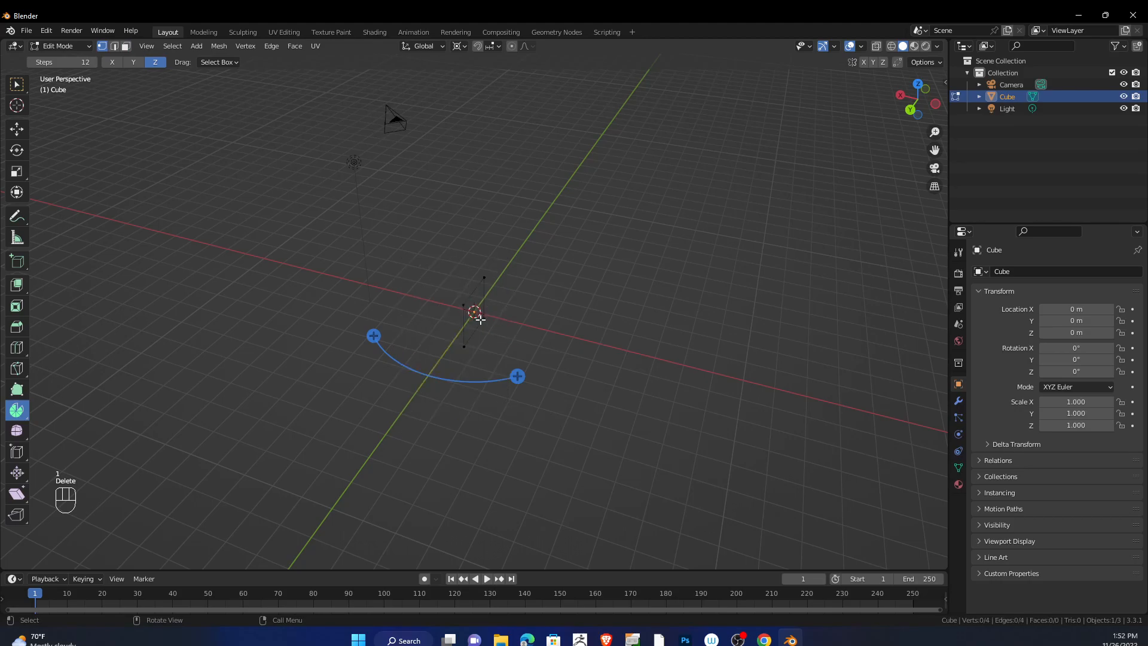
- Select the square edge loop and move it about 4.6 m from the origin in the negative Y direction
{"action": "key", "text": "2"}
{"action": "left_click", "coordinate": [473, 290], "text": "alt"}
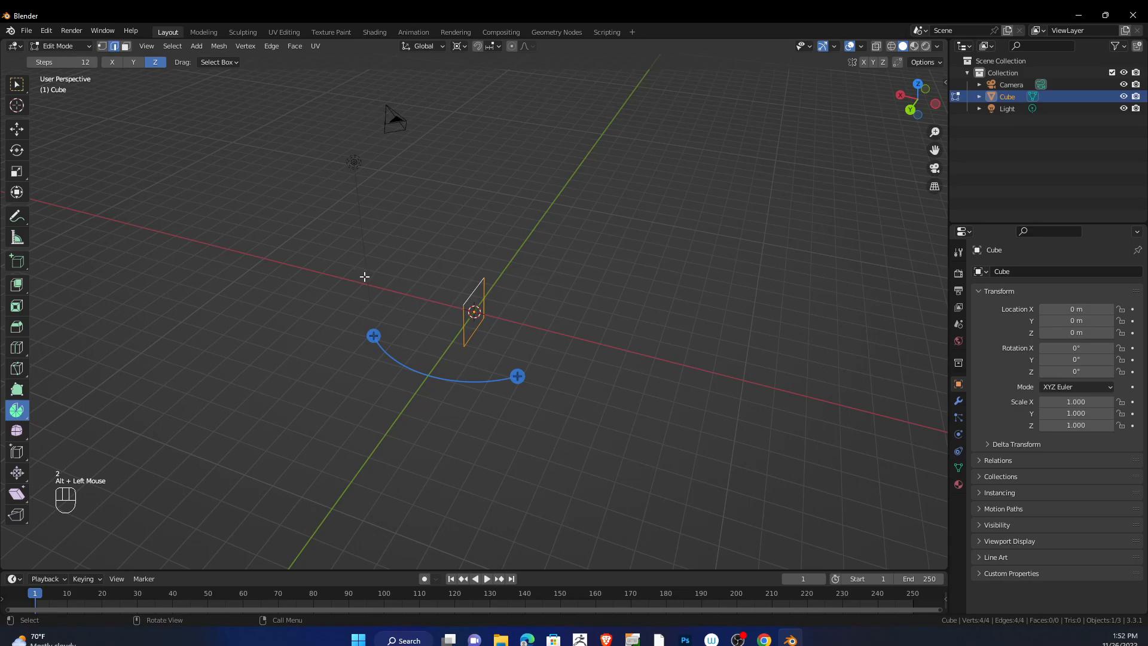
{"action": "left_click_drag", "start_coordinate": [373, 335], "coordinate": [424, 151]}
{"action": "key", "text": "ctrl+z"}
{"action": "key", "text": "g"}
{"action": "key", "text": "y"}
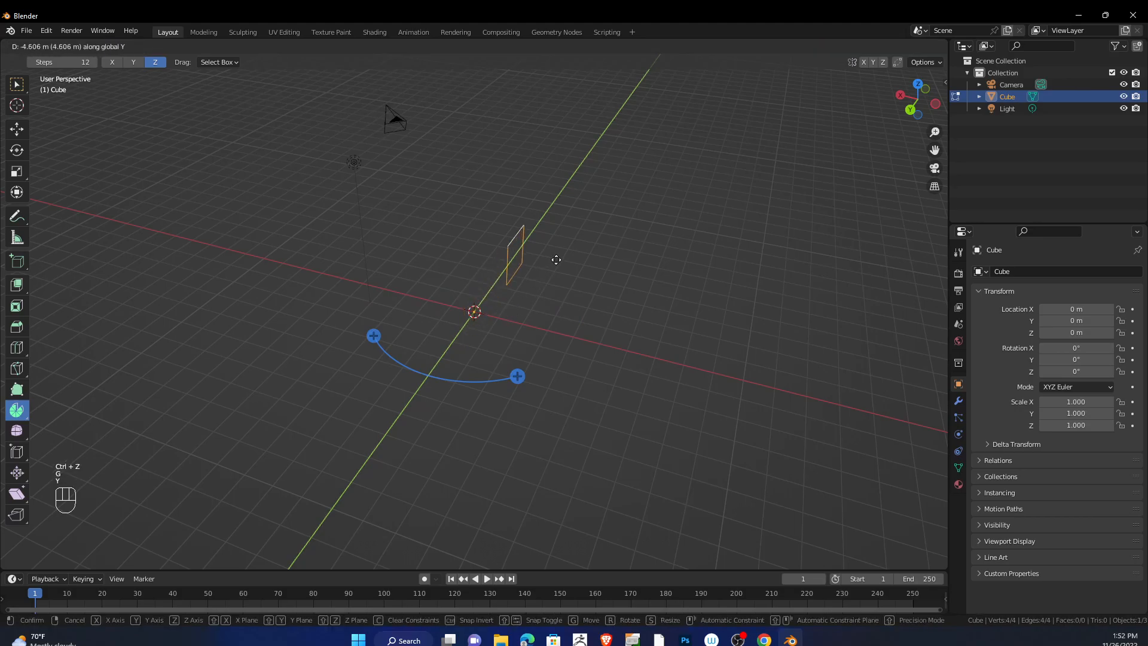
{"action": "left_click", "coordinate": [530, 354]}
- Spin the square edge loop around the origin on the Z axis in 20 steps and set the angle to 270°
{"action": "left_click_drag", "start_coordinate": [374, 333], "coordinate": [488, 351]}
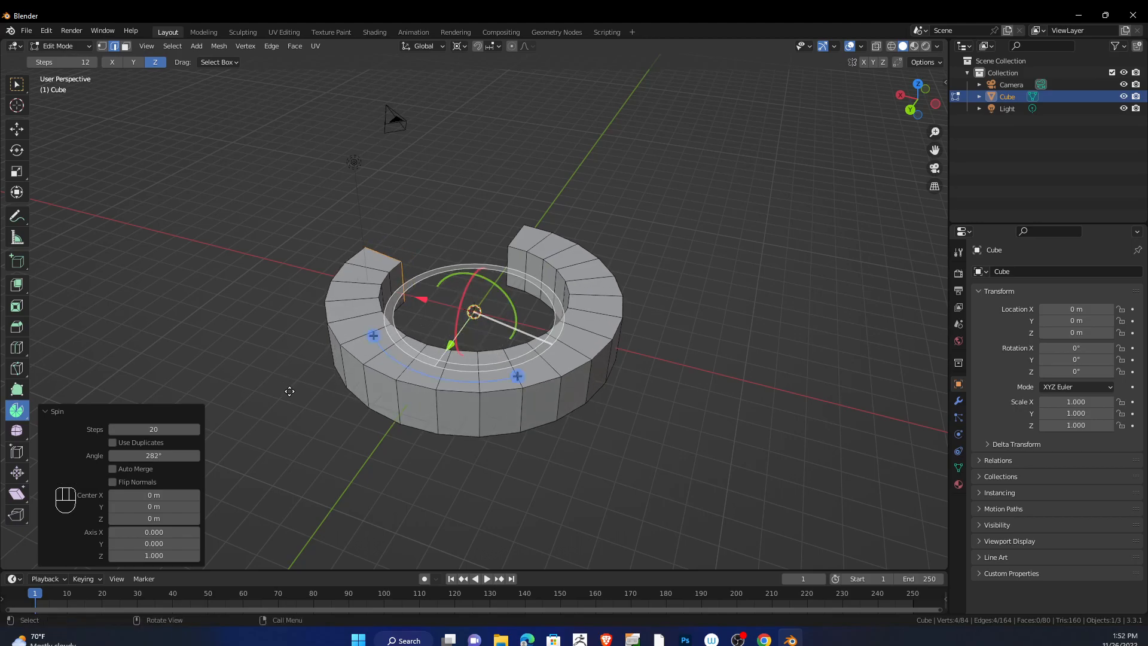
{"action": "left_click", "coordinate": [166, 455]}
{"action": "type", "text": "270"}
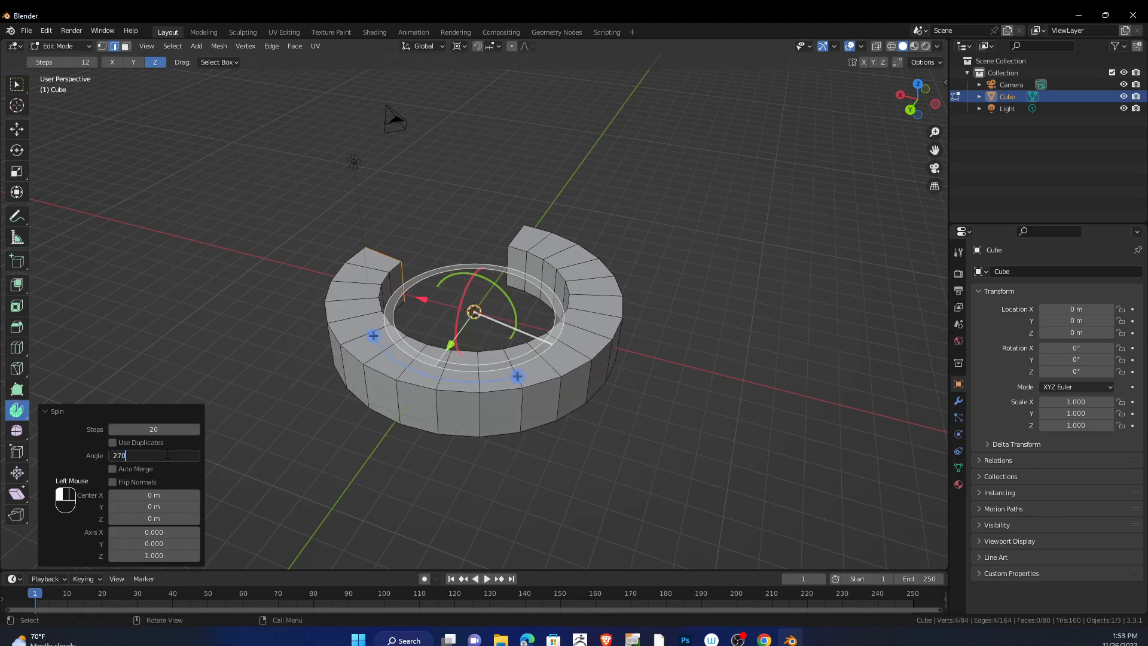
{"action": "key", "text": "Return"}
{"action": "mouse_move", "coordinate": [225, 333]}
{"action": "middle_mouse_down"}
{"action": "mouse_move", "coordinate": [501, 343]}
{"action": "mouse_move", "coordinate": [502, 413]}
{"action": "mouse_move", "coordinate": [496, 326]}
{"action": "mouse_move", "coordinate": [413, 340]}
{"action": "mouse_move", "coordinate": [229, 333]}
{"action": "middle_mouse_up"}
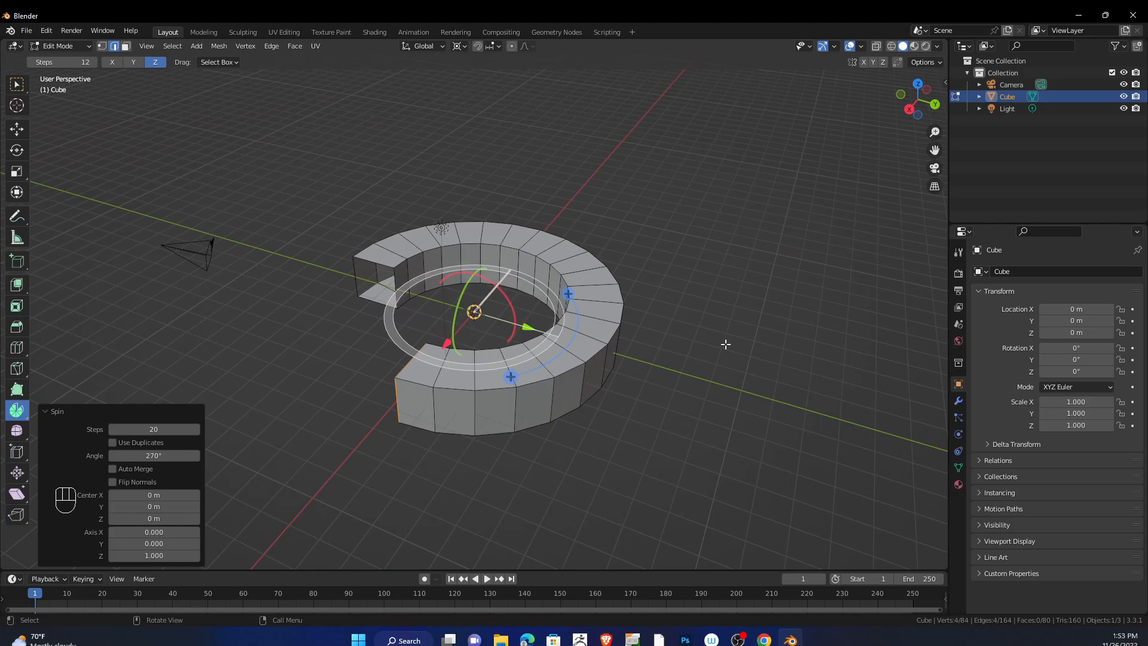